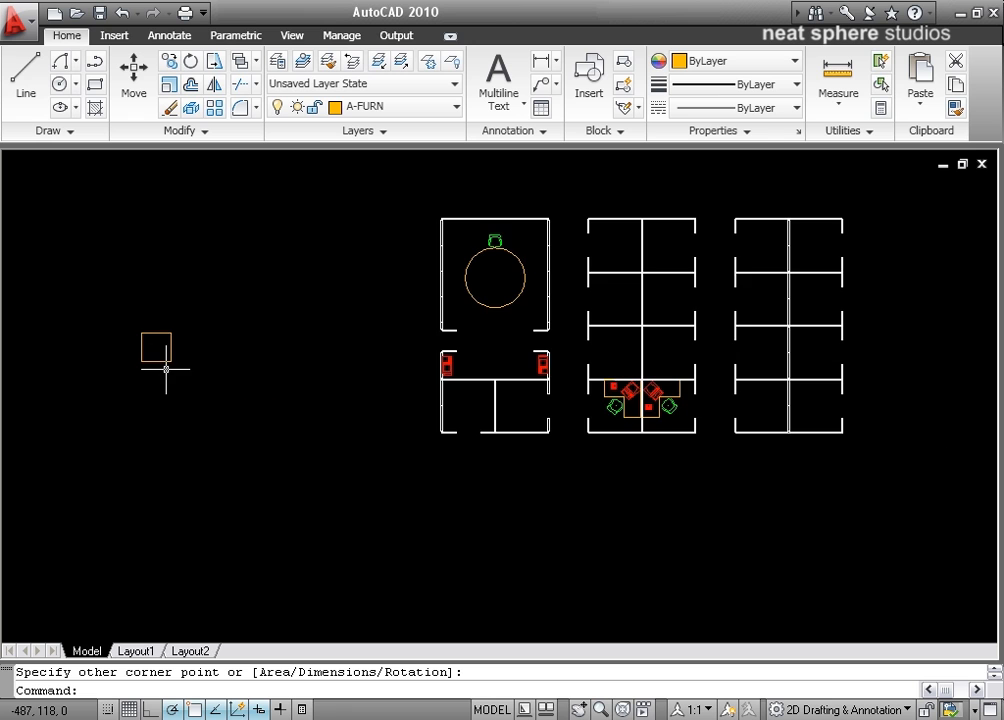
Step: Start an array and set the number of columns to 3, keeping the rectangular type after a look at the polar options
scroll(273, 399, "up", 6)
scroll(274, 398, "down", 2)
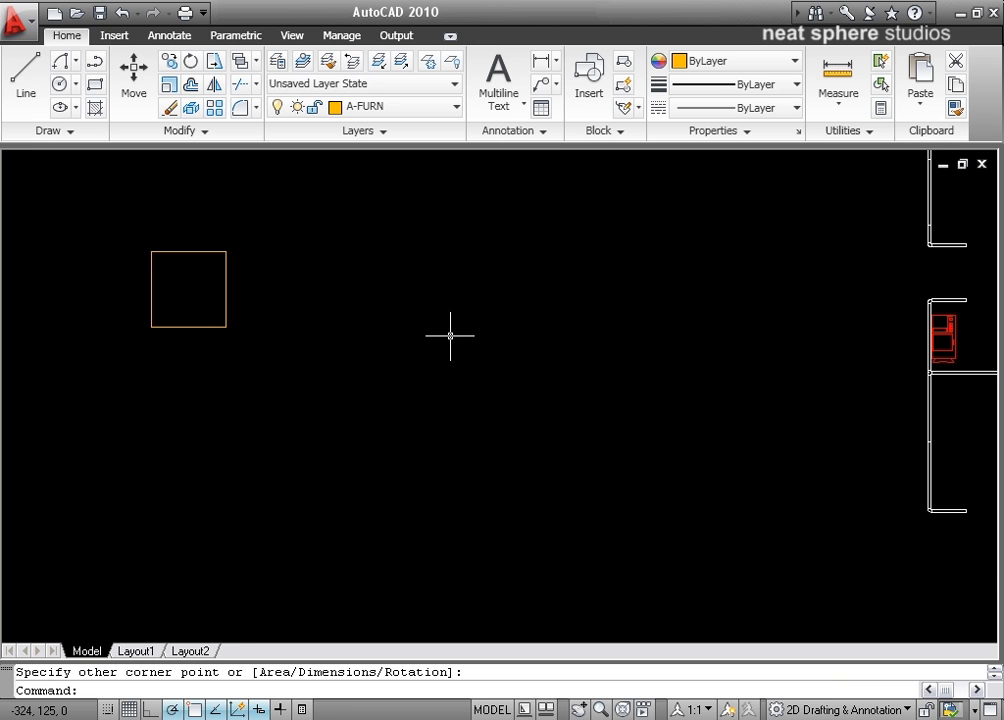
left_click(216, 110)
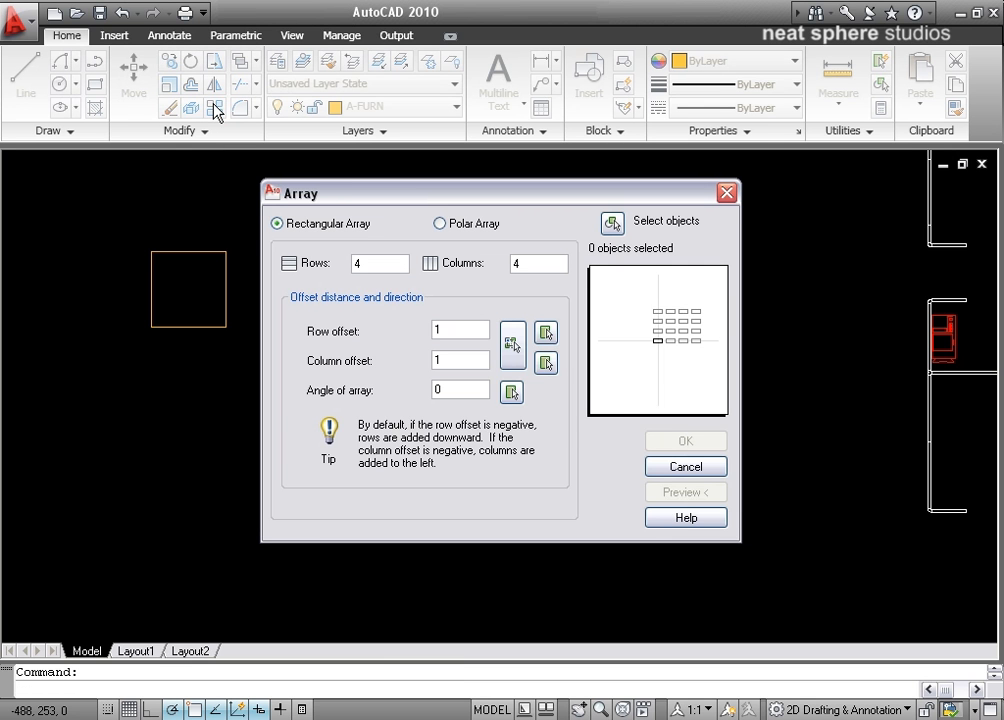
left_click_drag(332, 197, 433, 209)
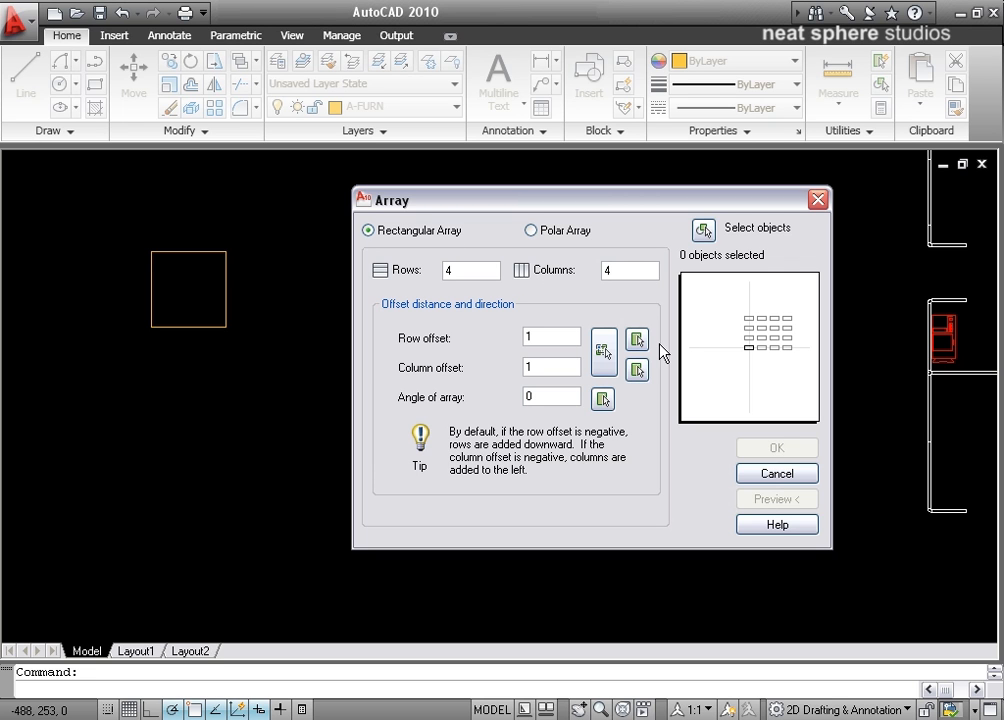
left_click_drag(627, 278, 581, 280)
type("3")
left_click(463, 276)
left_click(533, 233)
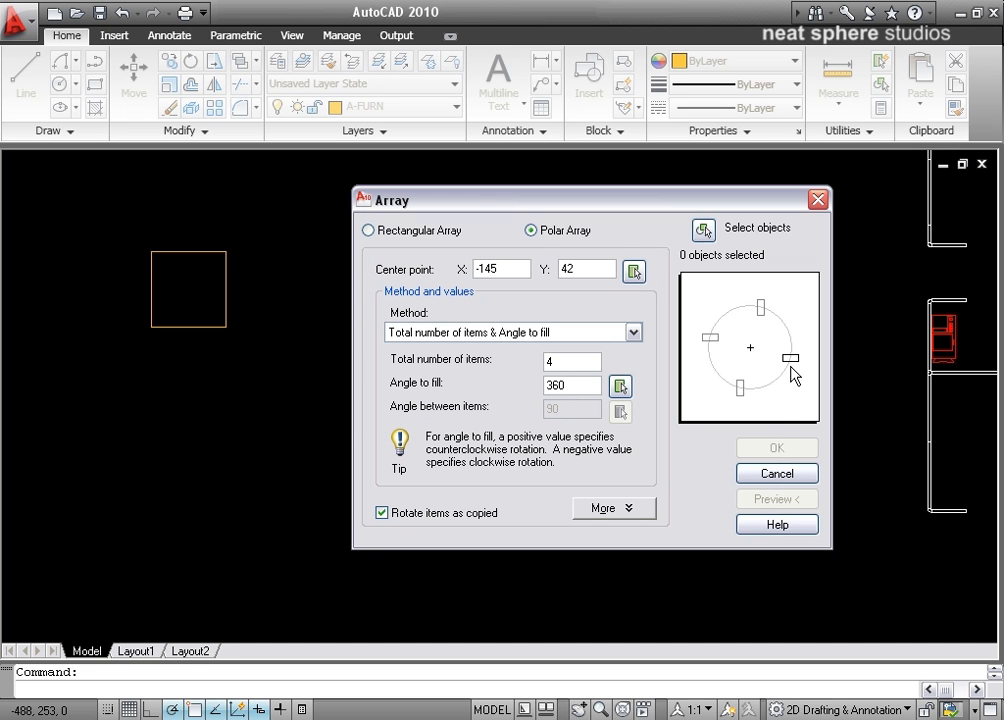
left_click(369, 231)
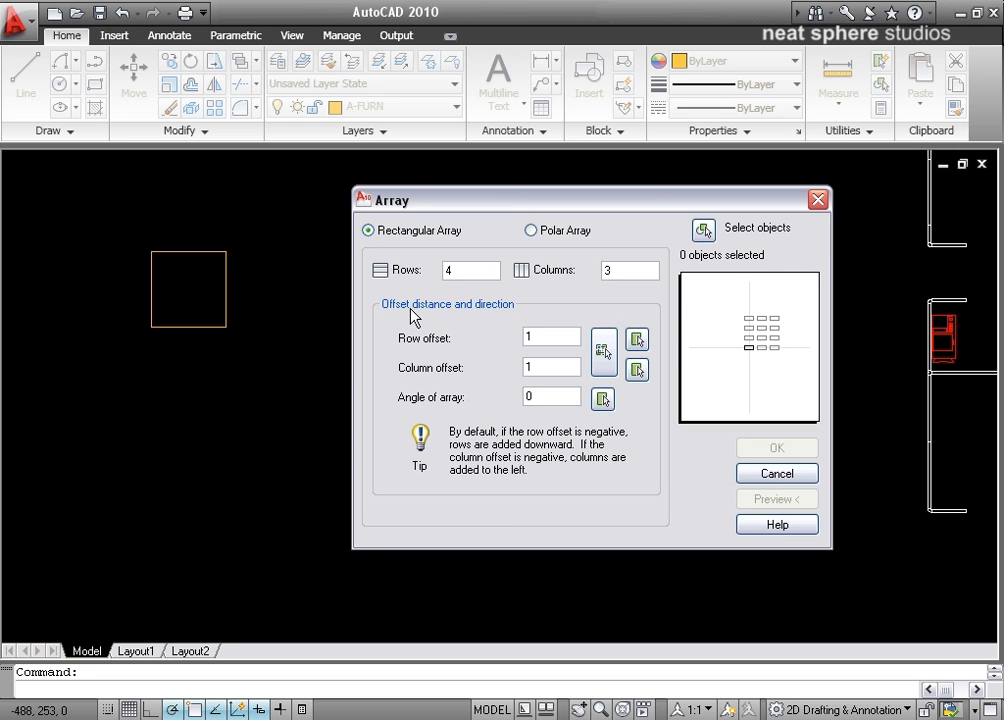
Step: Choose the square as the object to array
left_click(705, 232)
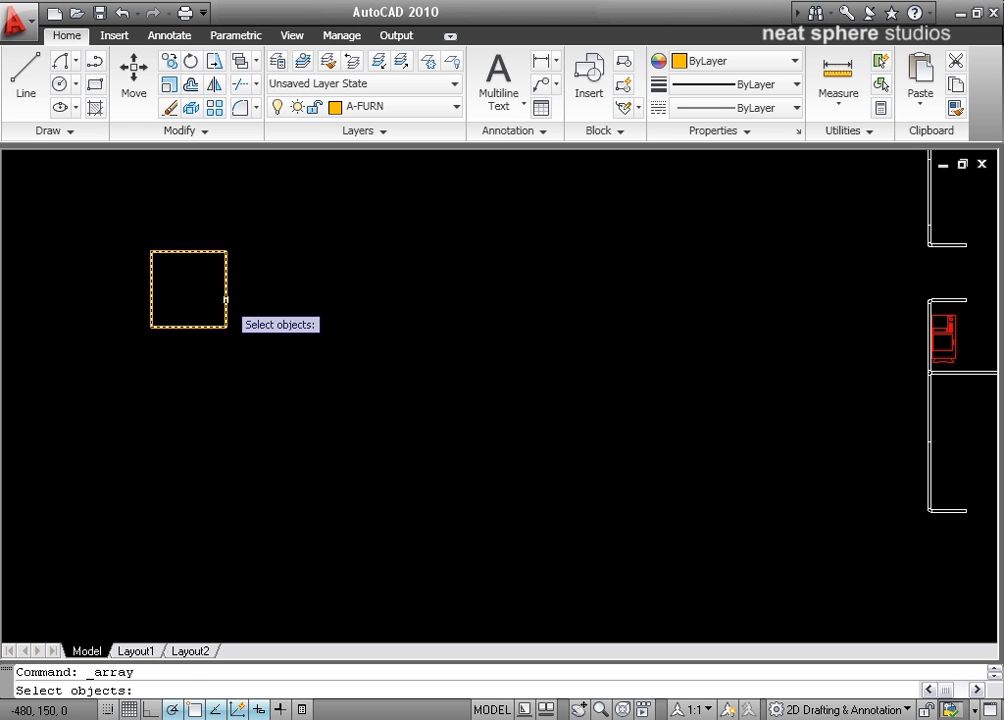
left_click(226, 300)
key("Return")
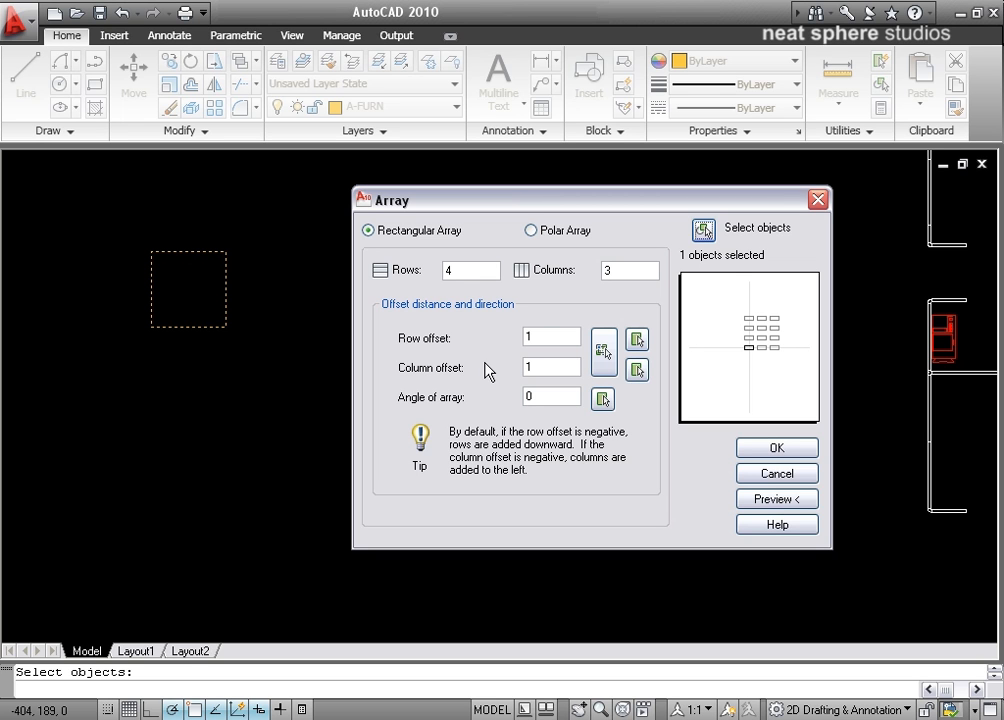
Step: Set the row and column offsets to 50 and the number of rows to 3
double_click(538, 336)
type("50")
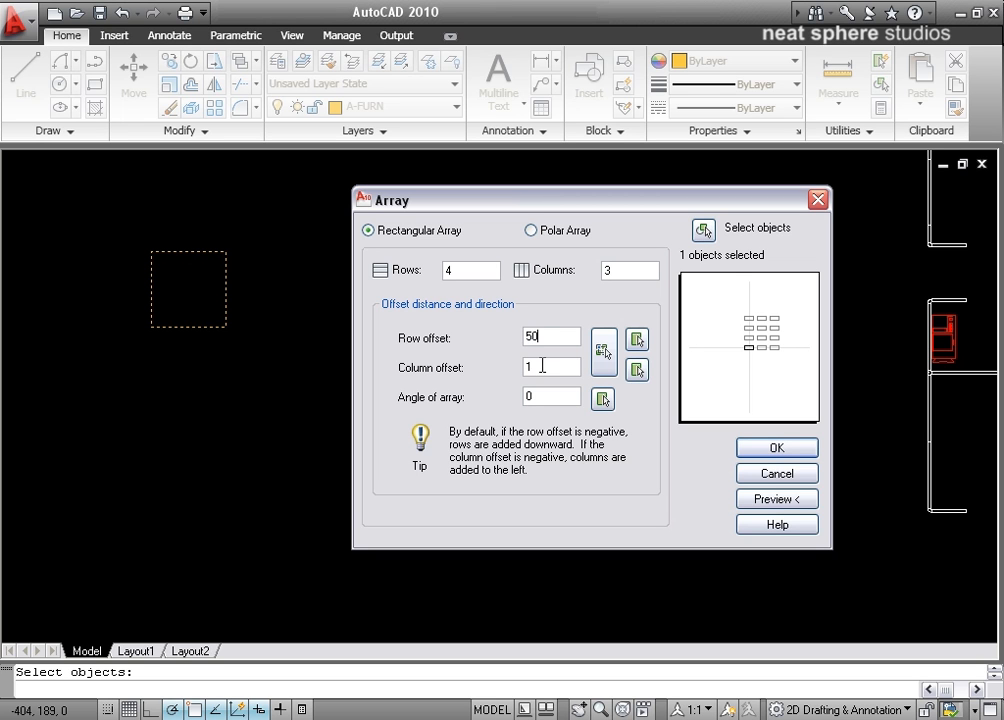
double_click(530, 366)
type("50")
left_click(458, 273)
left_click_drag(458, 273, 435, 285)
type("3")
Step: Preview the array, examine the spacing between the squares, and return to the array settings
left_click(813, 503)
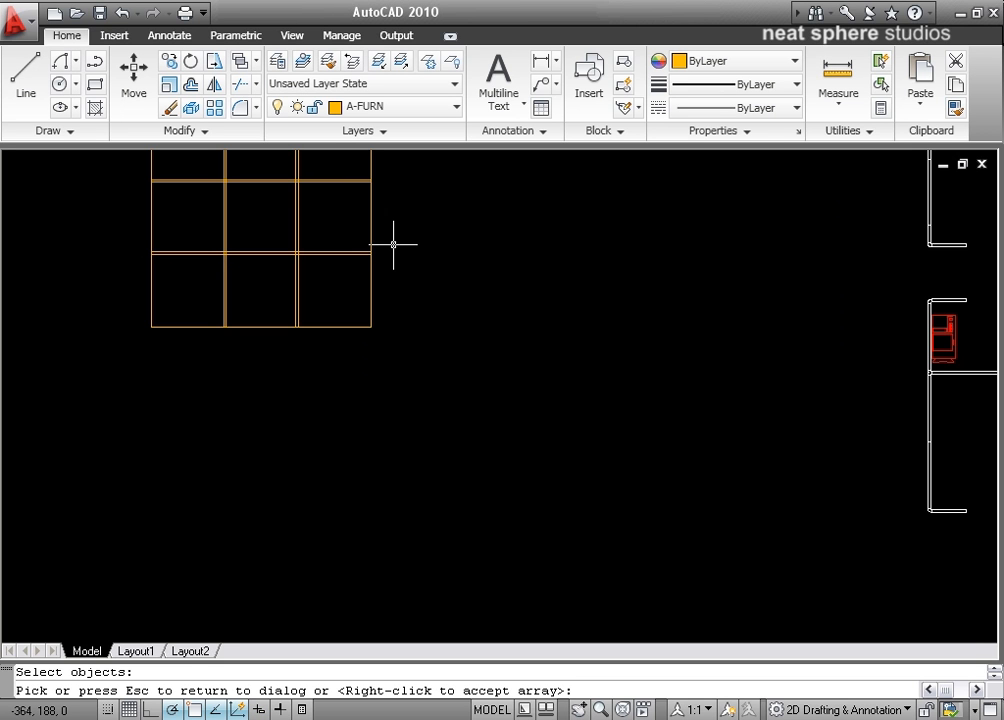
middle_click_drag(393, 243, 432, 392)
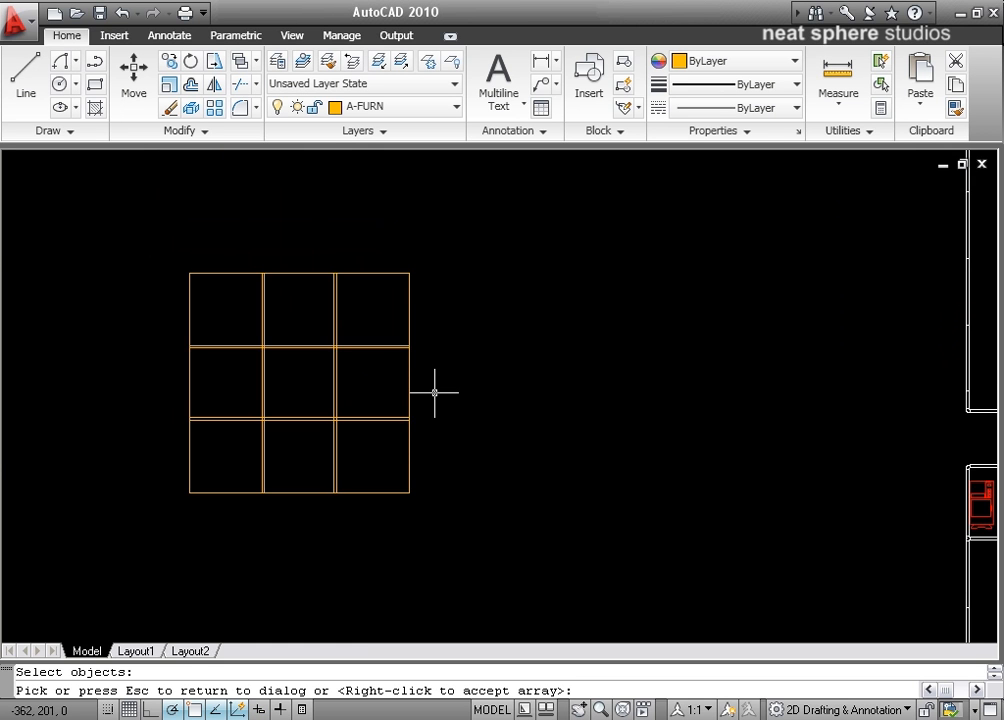
scroll(432, 392, "up", 5)
middle_click_drag(478, 513, 675, 455)
scroll(675, 455, "down", 2)
scroll(617, 426, "down", 1)
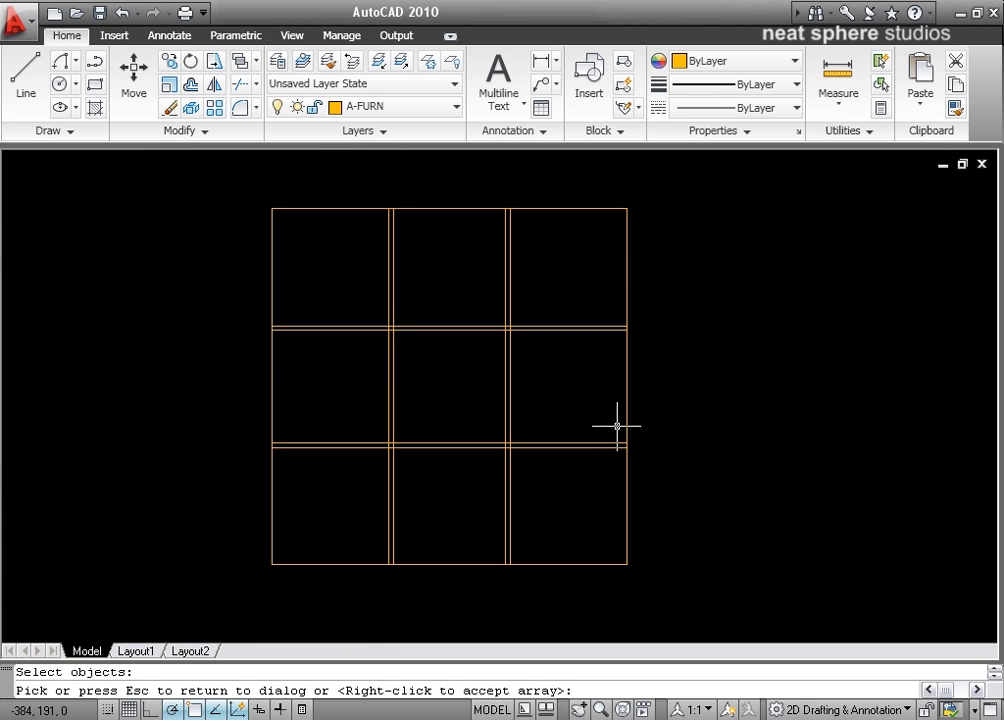
key("Escape")
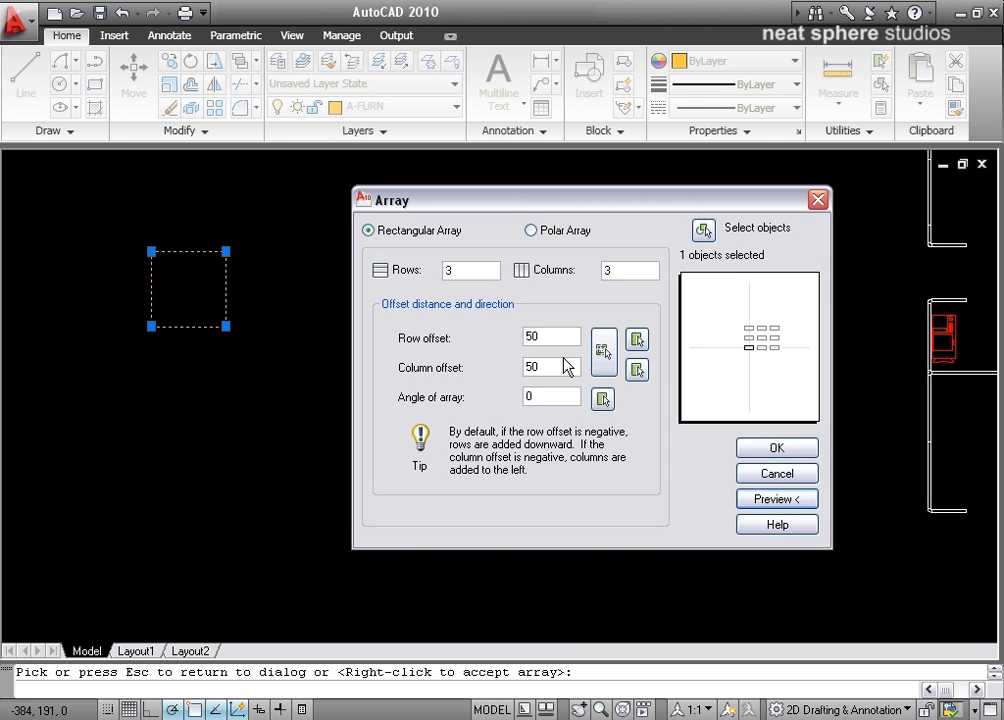
Step: Set the row and column offsets to 75, preview the array, and return to its settings
left_click_drag(563, 336, 507, 345)
type("75")
double_click(544, 366)
type("75")
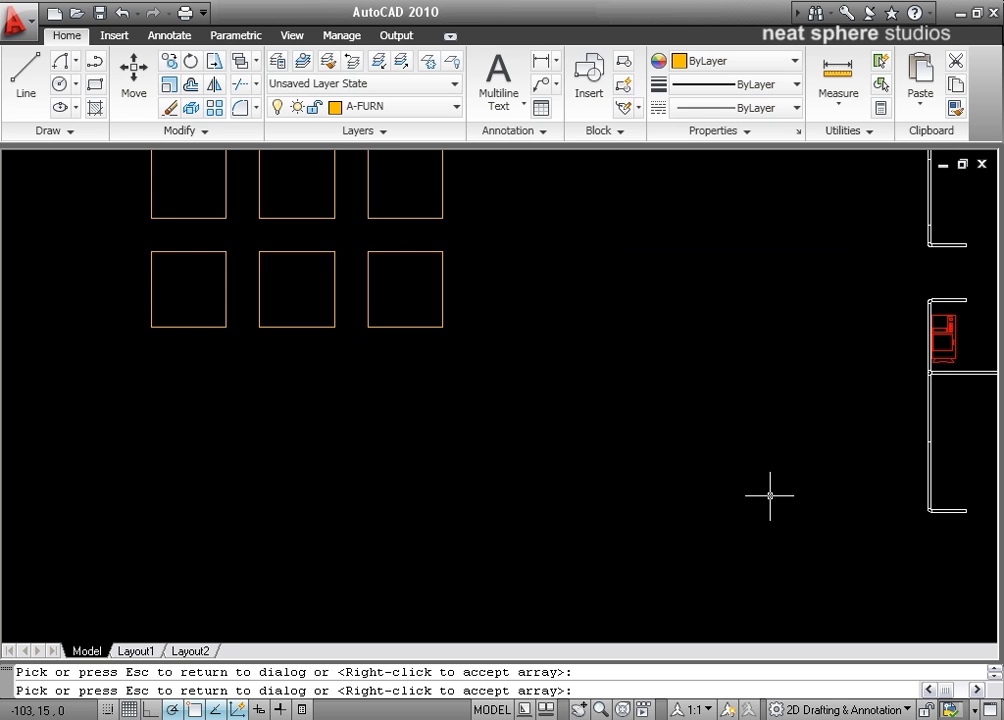
middle_click_drag(477, 276, 515, 470)
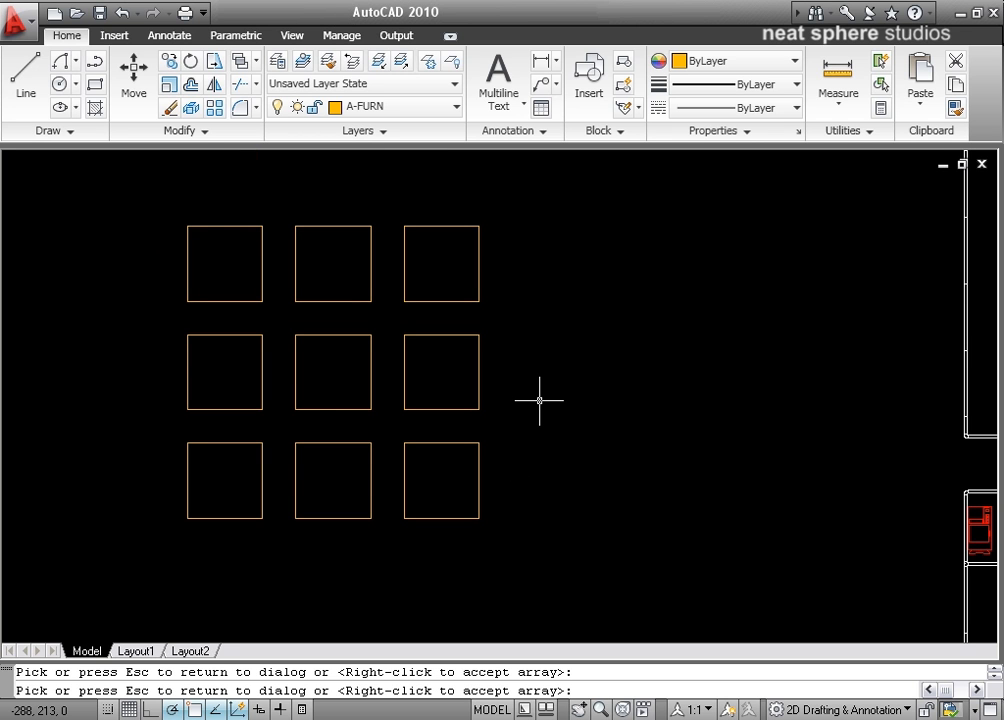
key("Escape")
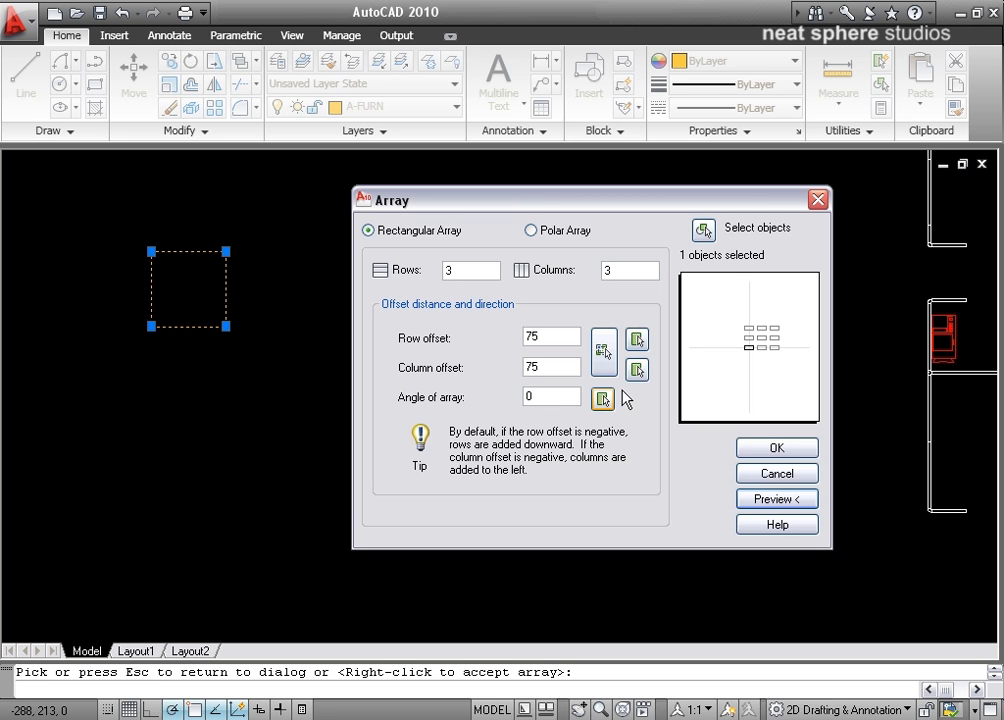
Step: Try an array angle of 45 degrees in the preview and return to the settings
double_click(534, 398)
type("45")
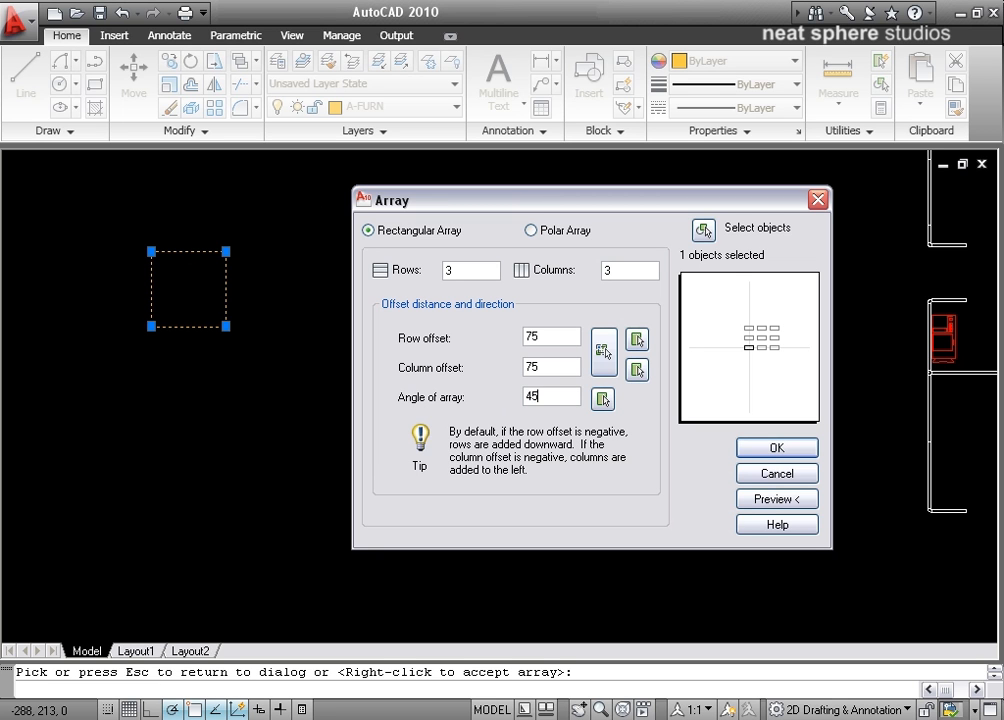
left_click(795, 500)
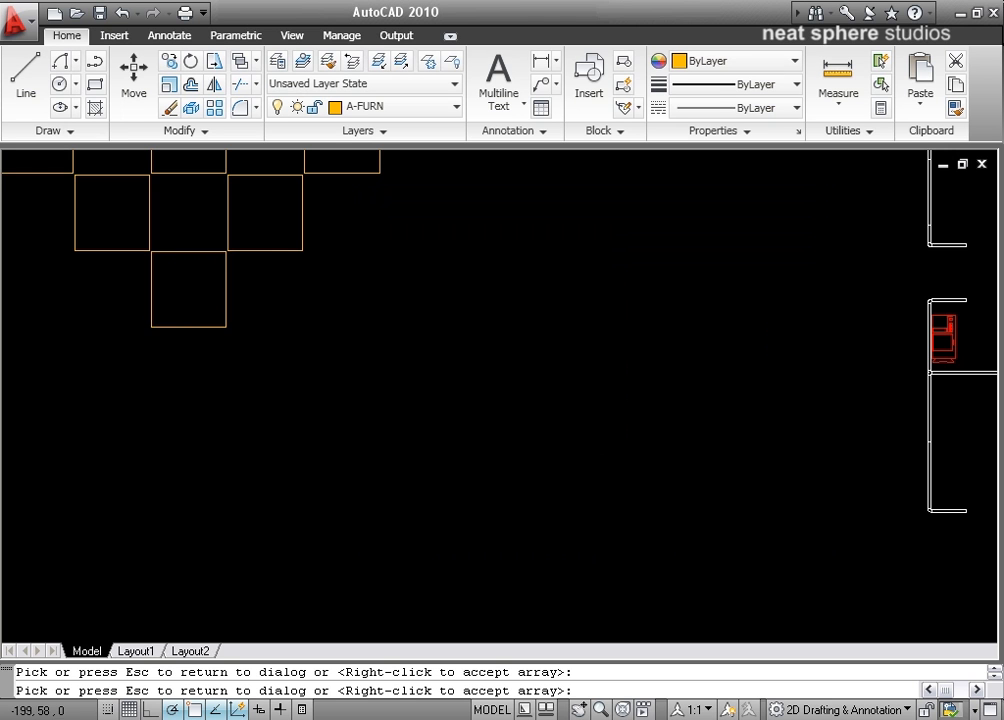
mouse_move(420, 266)
middle_mouse_down()
mouse_move(583, 598)
mouse_move(536, 500)
middle_mouse_up()
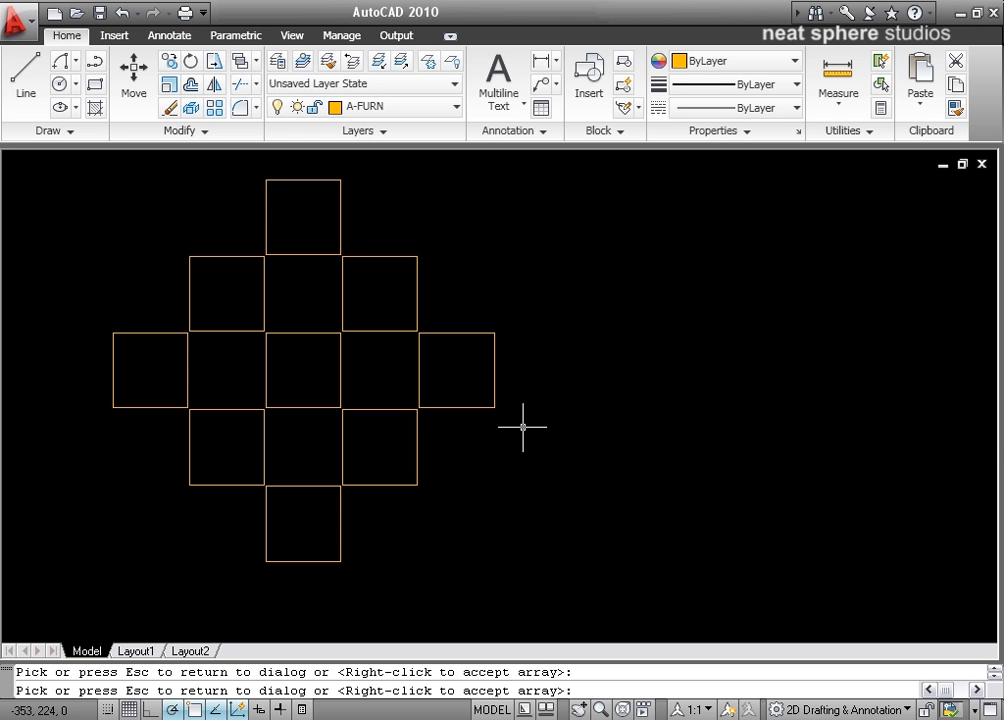
scroll(522, 427, "down", 5)
scroll(520, 421, "up", 5)
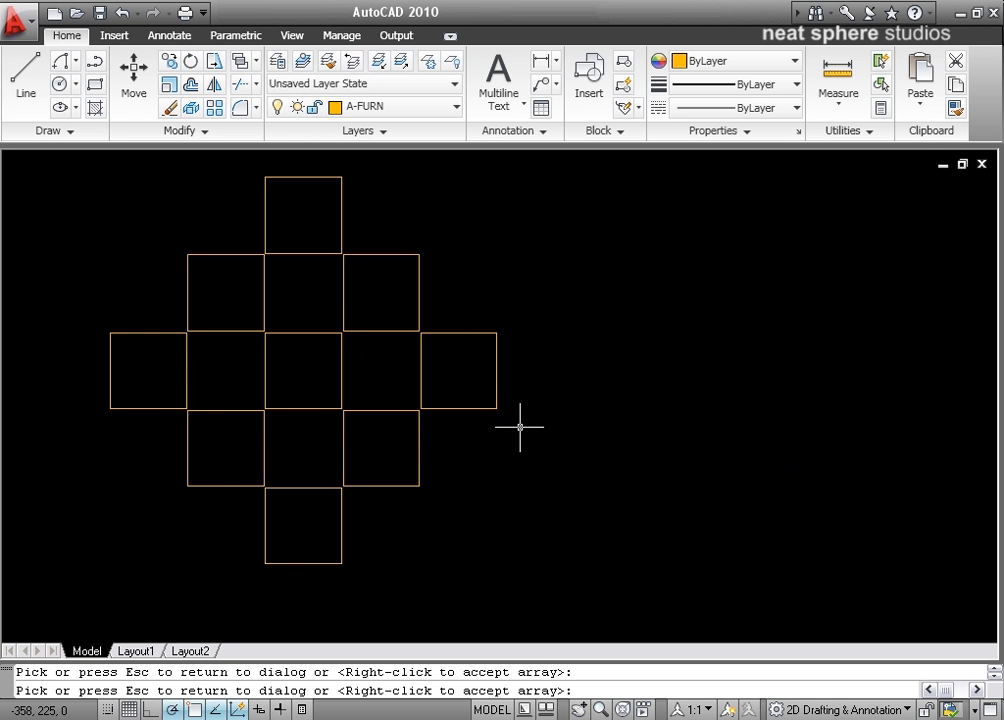
key("Escape")
Step: Set the array angle to 0 and create the rectangular array of squares
left_click_drag(576, 399, 515, 400)
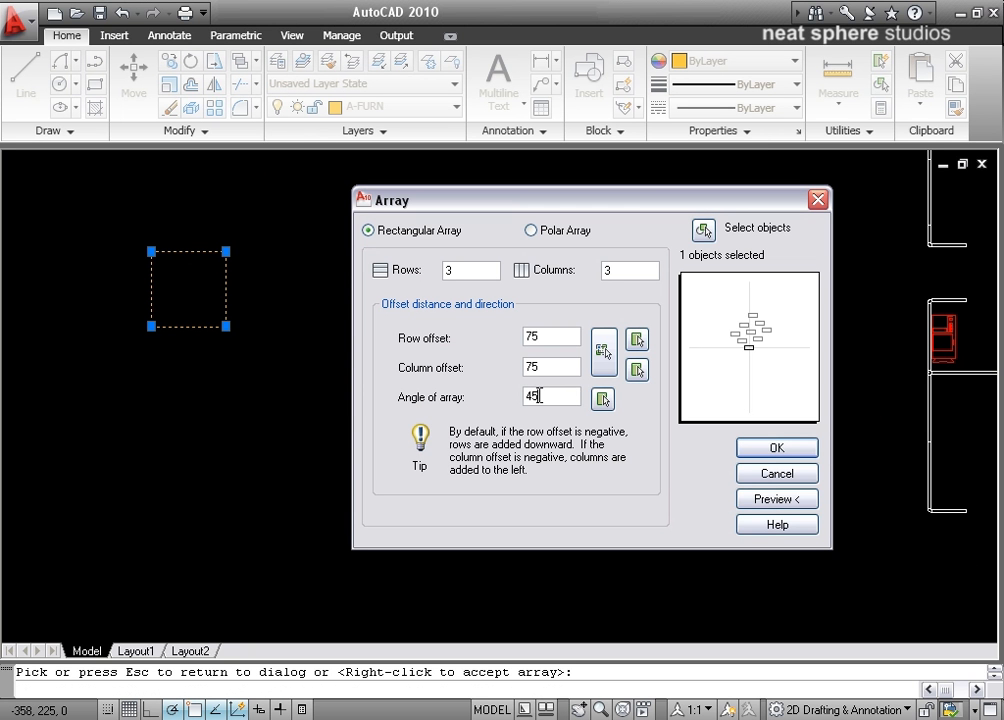
type("0")
key("Return")
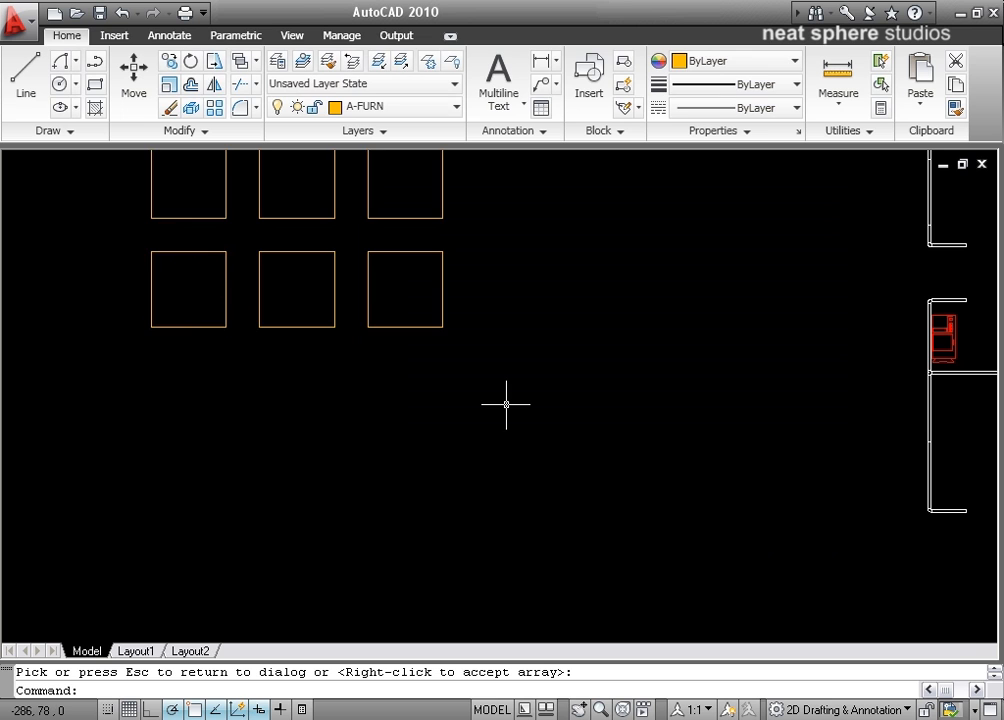
middle_click_drag(499, 319, 538, 511)
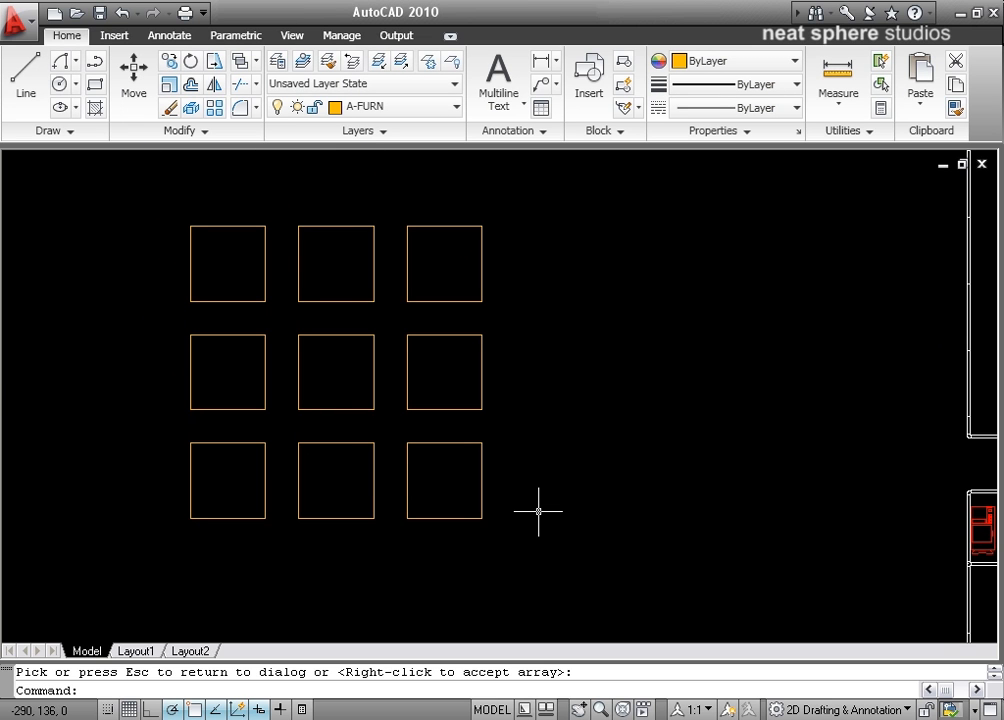
Step: Select the middle square and its right-hand neighbour one at a time to check whether the array's items are separate objects
left_click(301, 408)
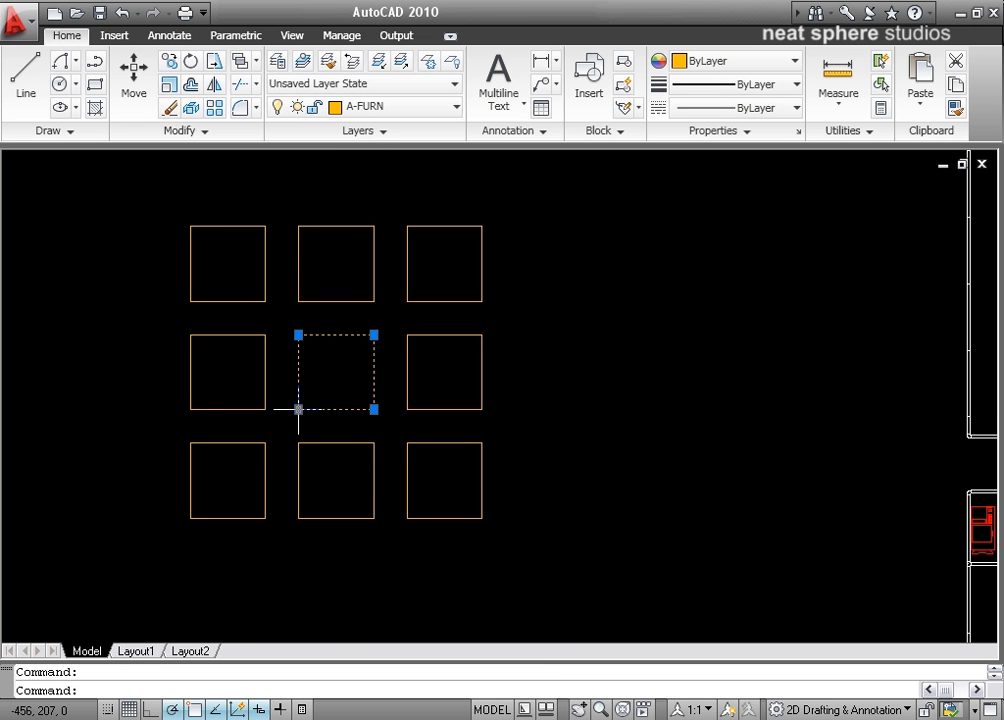
key("Escape")
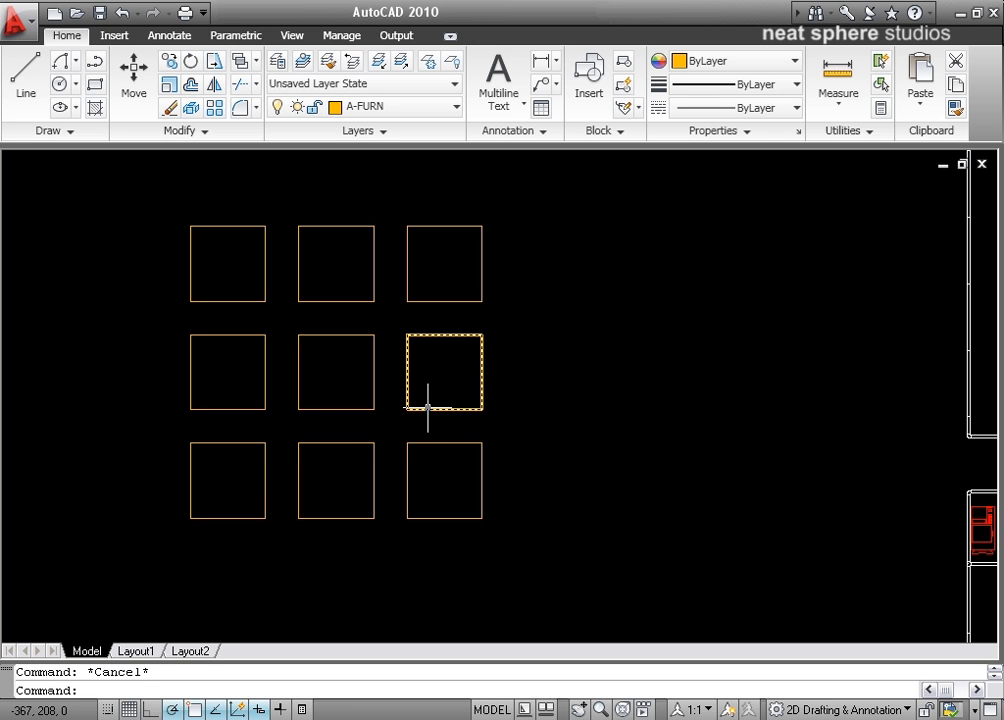
left_click(428, 408)
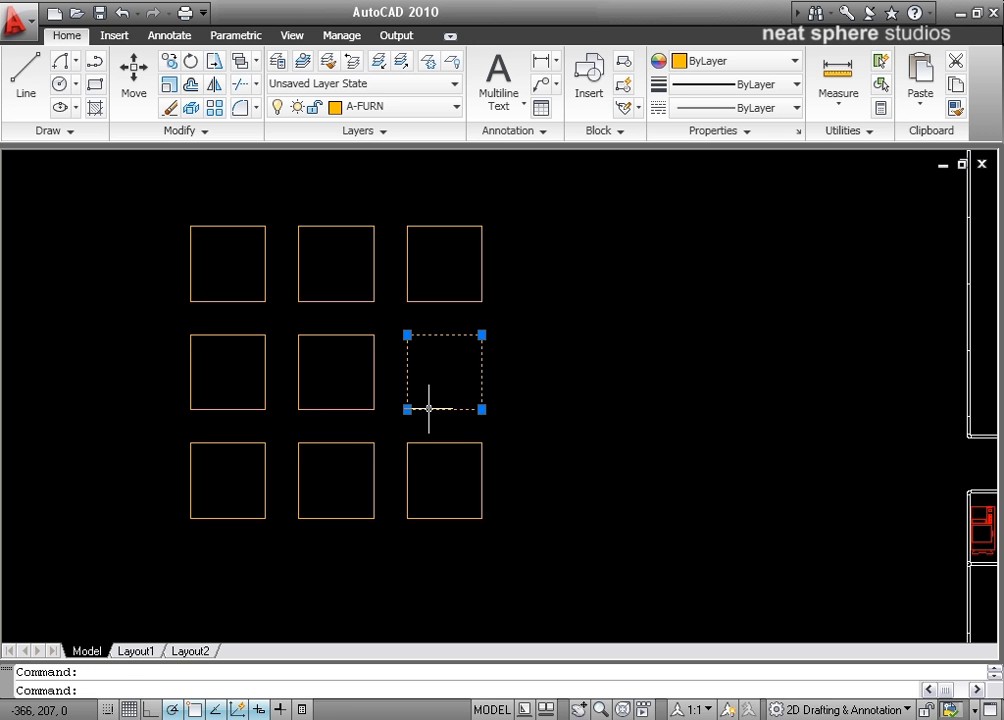
key("Escape")
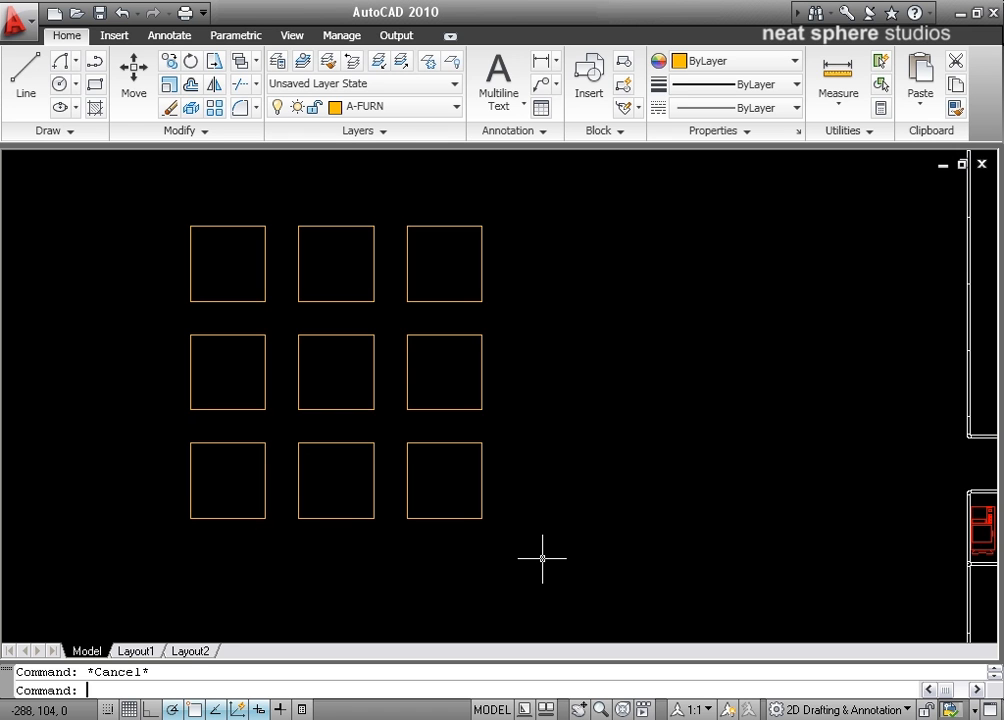
Step: Erase all nine arrayed squares
left_click(542, 558)
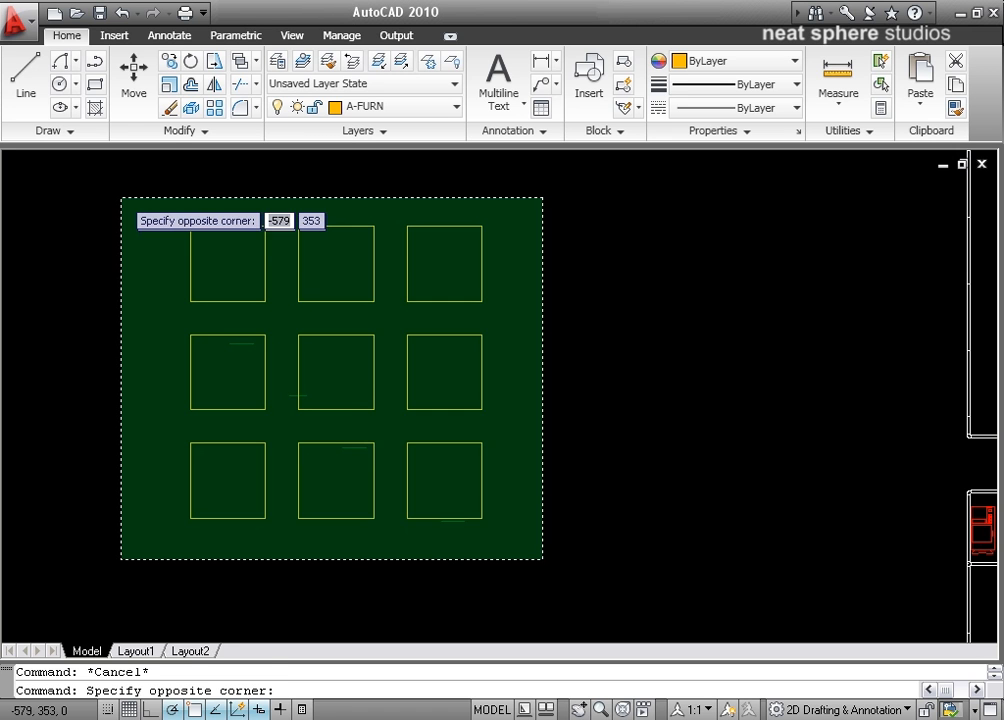
left_click(121, 198)
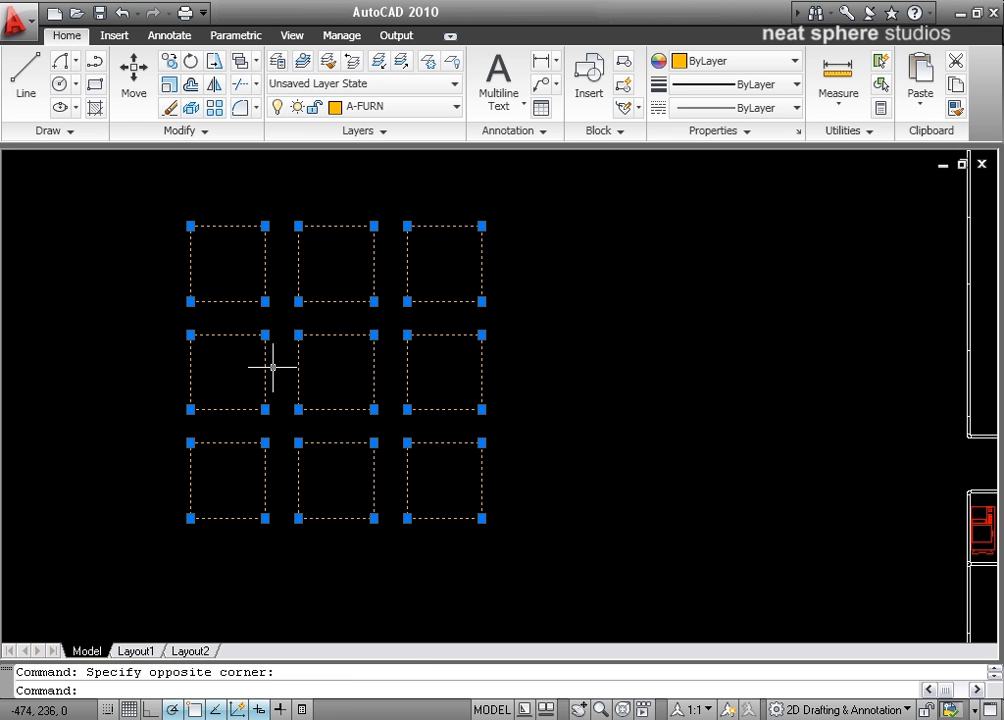
key("Delete")
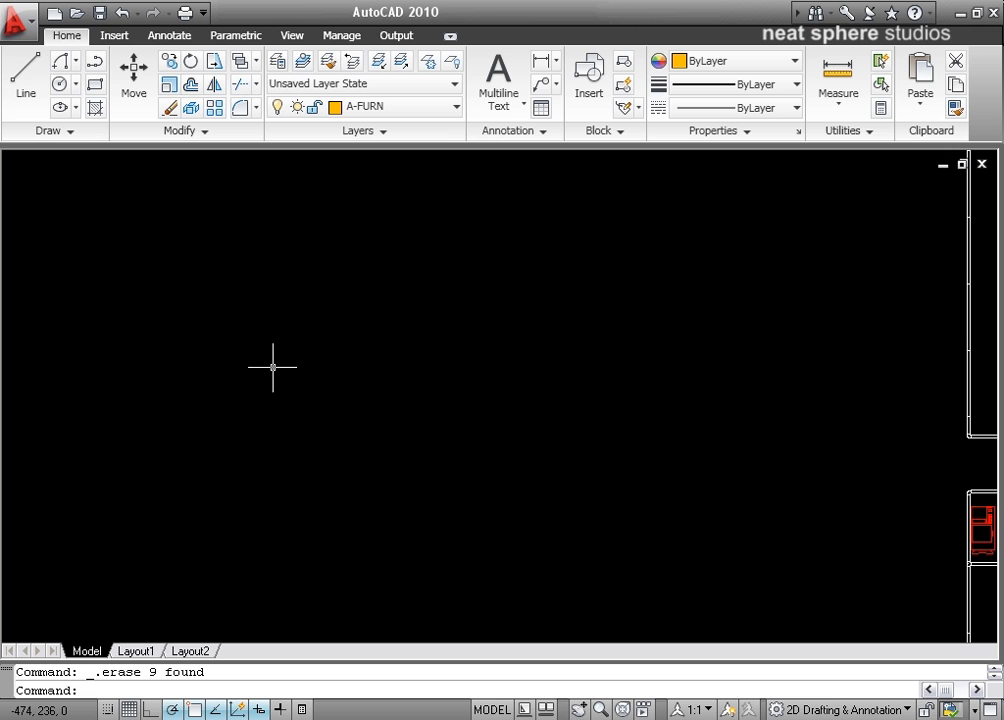
Step: Draw a new small square with the Rectangle tool in the empty area beside the floor plan
left_click(95, 84)
left_click(310, 423)
left_click(368, 369)
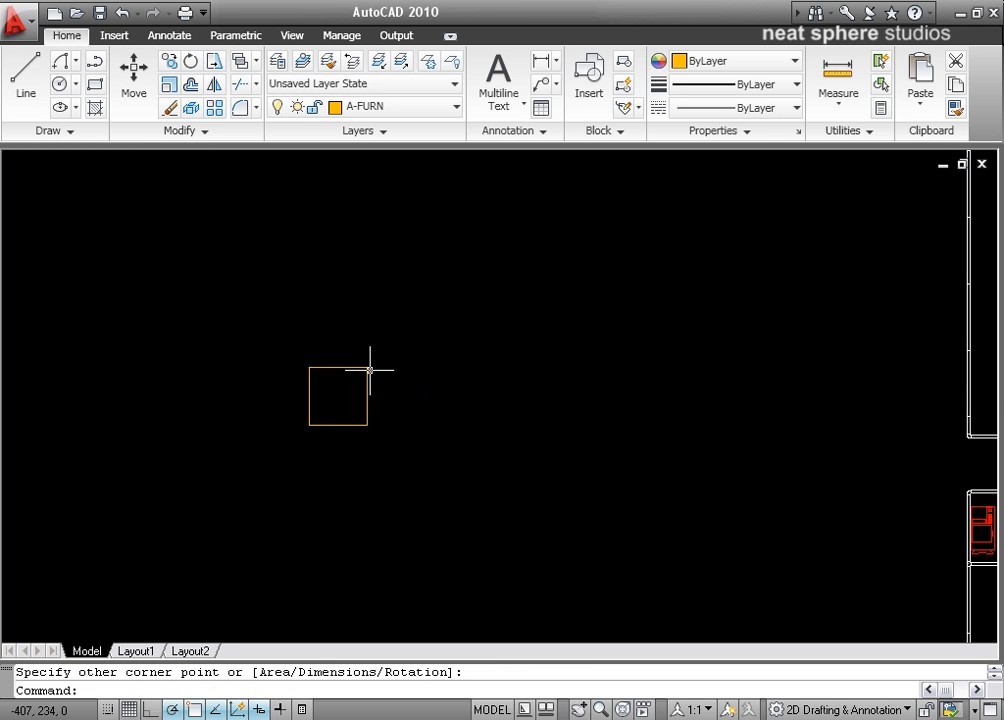
middle_click_drag(486, 430, 493, 336)
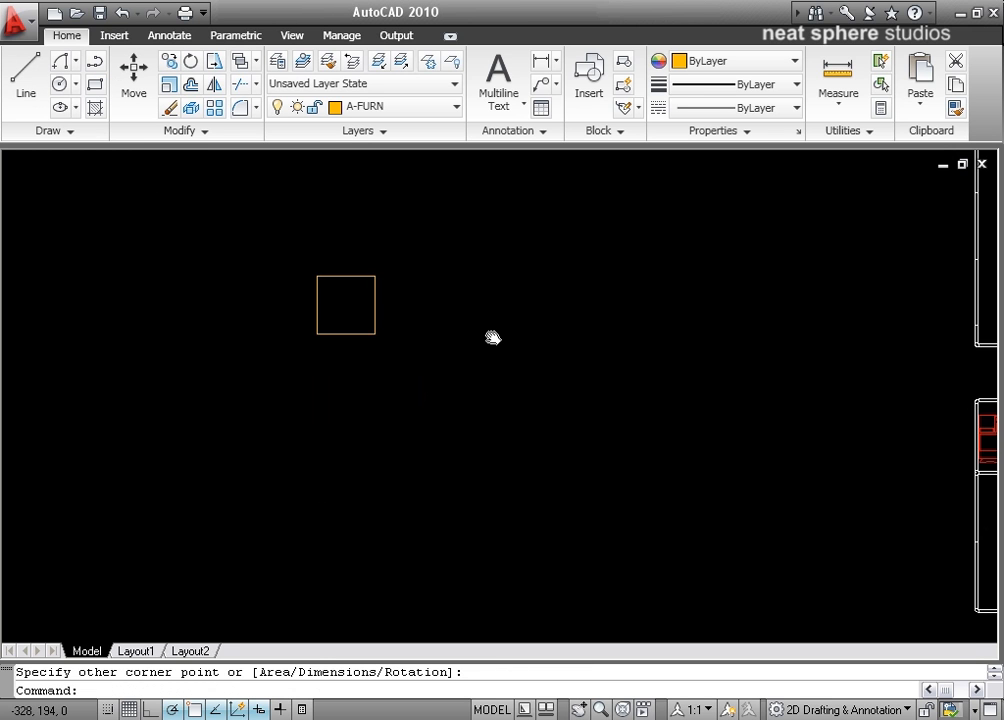
Step: Start a polar array with the new square as the object to copy
left_click(216, 109)
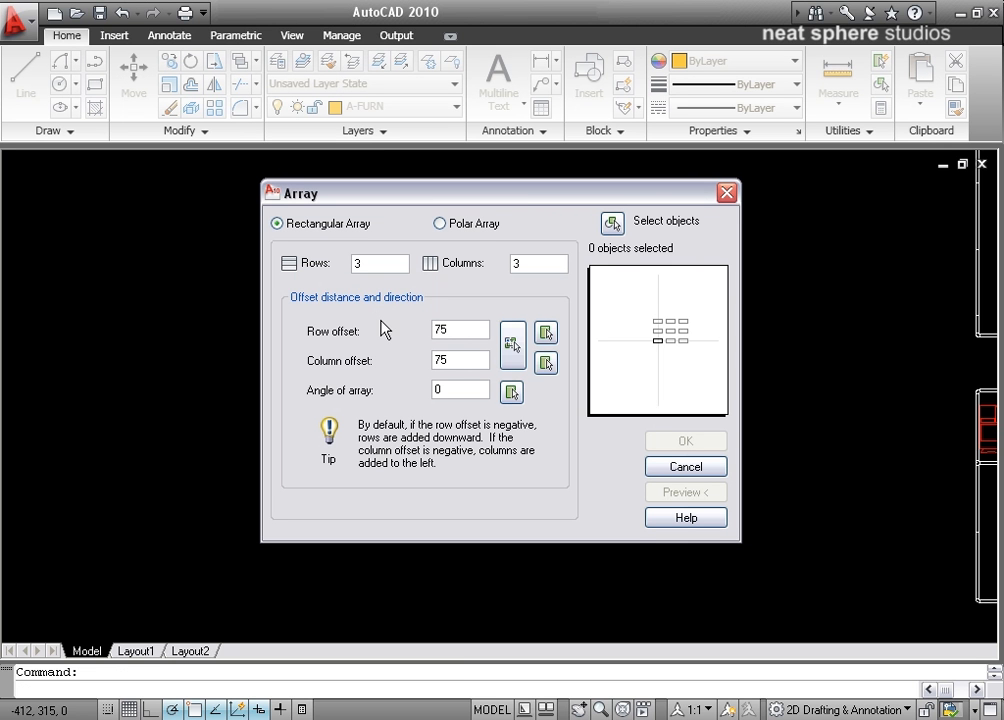
left_click(469, 226)
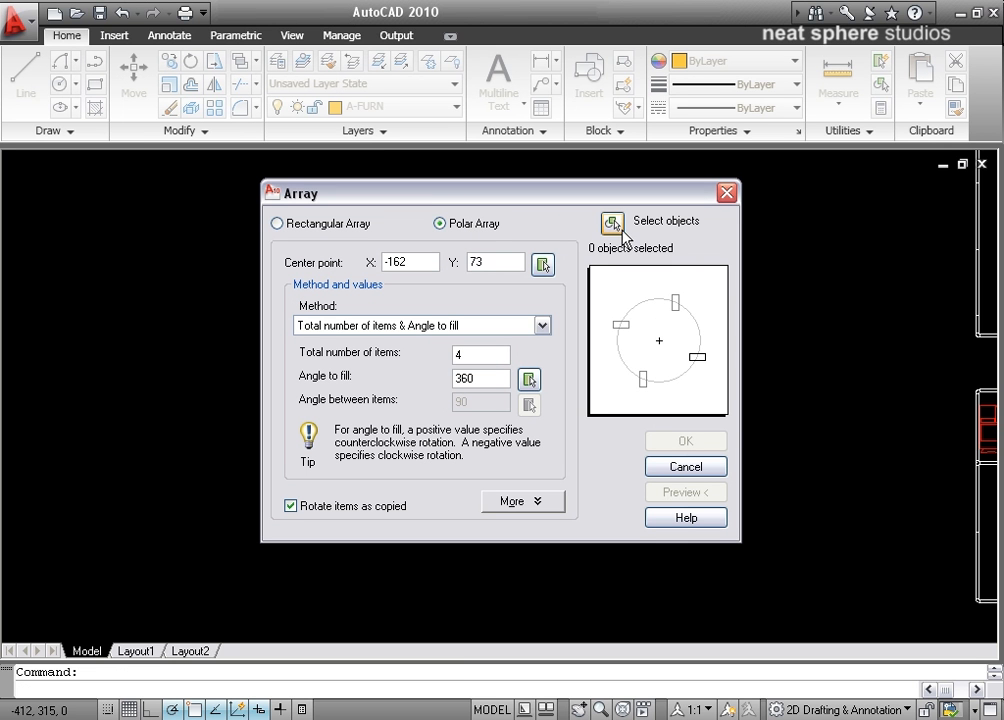
left_click(613, 224)
left_click(375, 293)
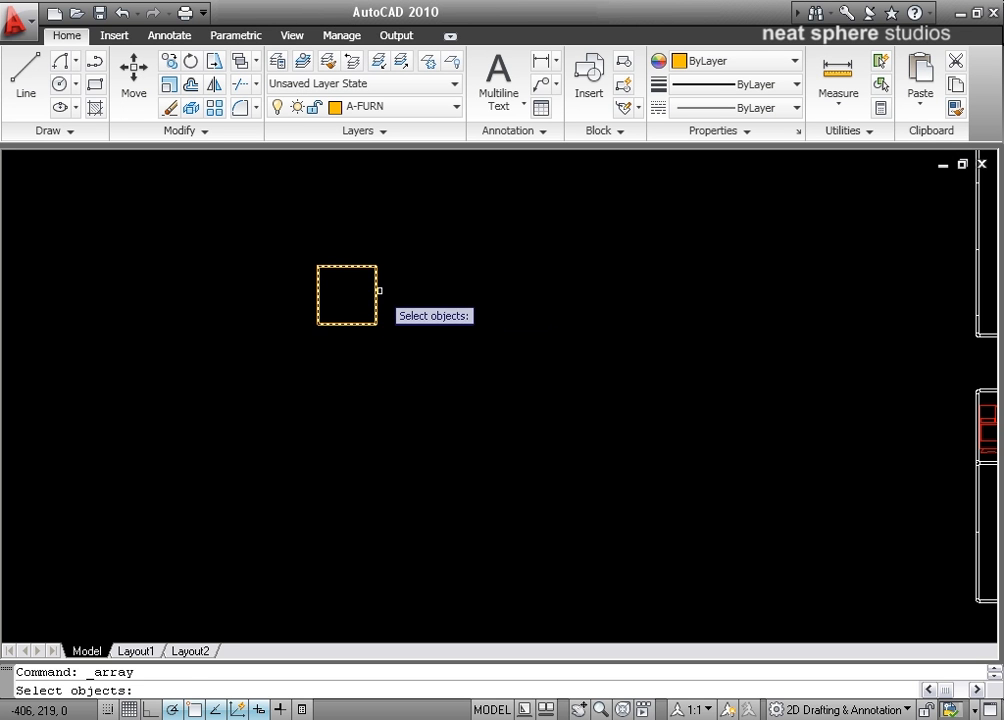
key("Return")
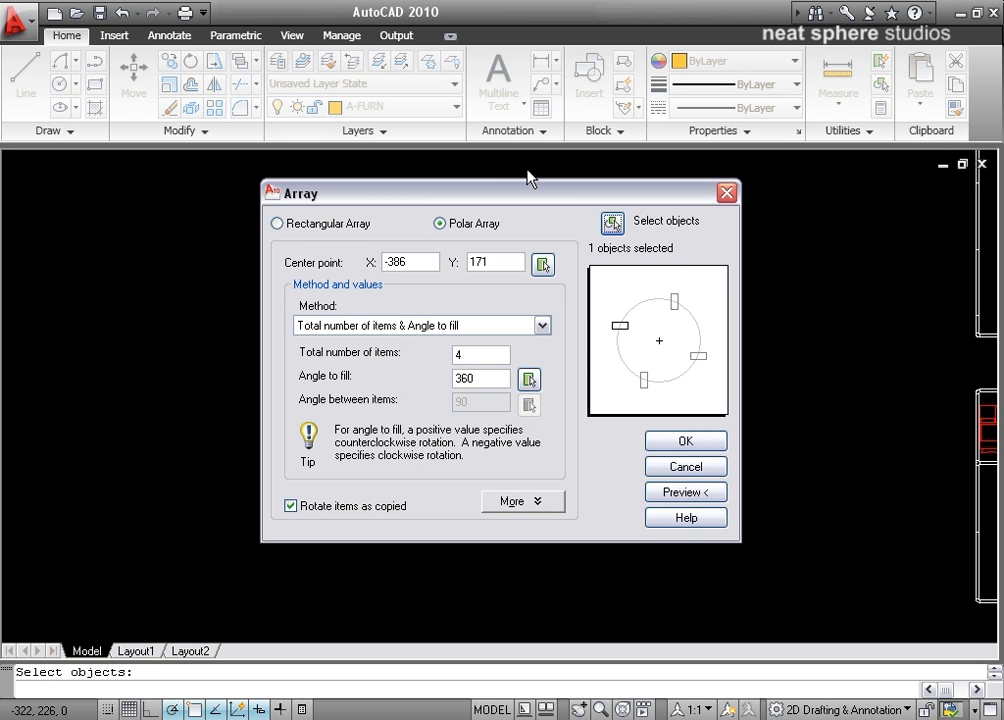
Step: Place the array's center point 75 units directly below the midpoint of the square's lower edge
left_click_drag(483, 201, 654, 148)
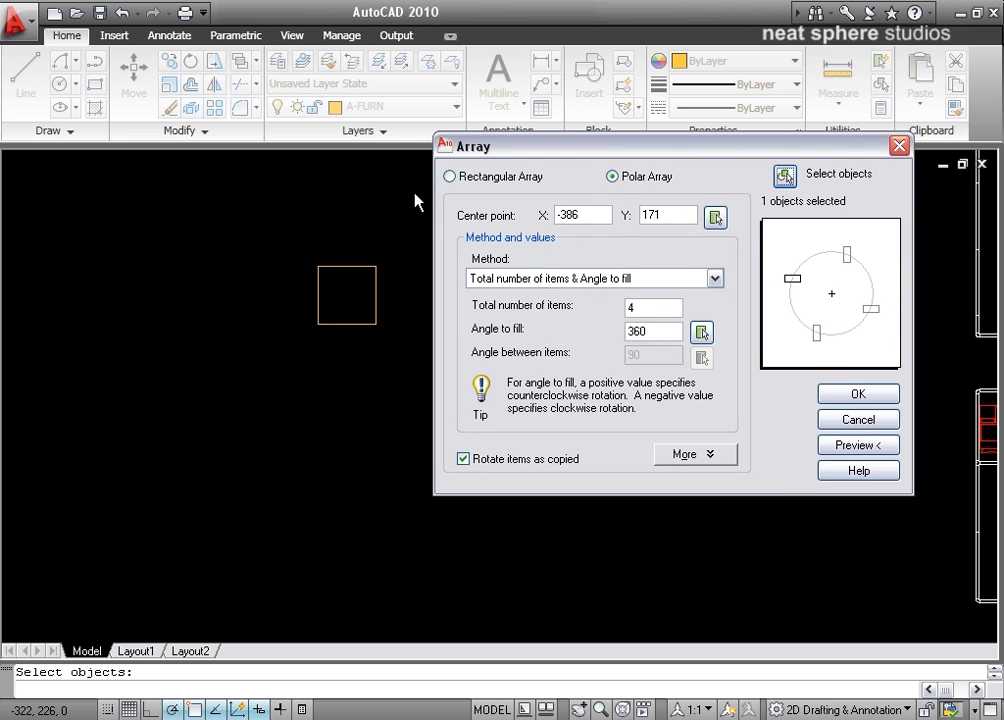
left_click(716, 218)
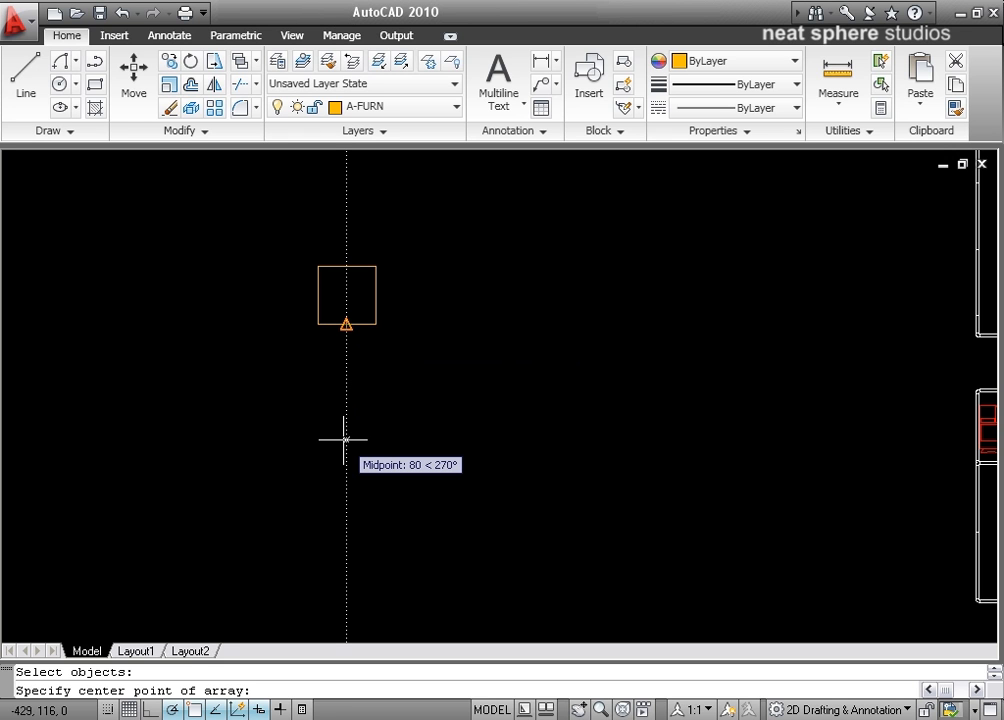
type("75")
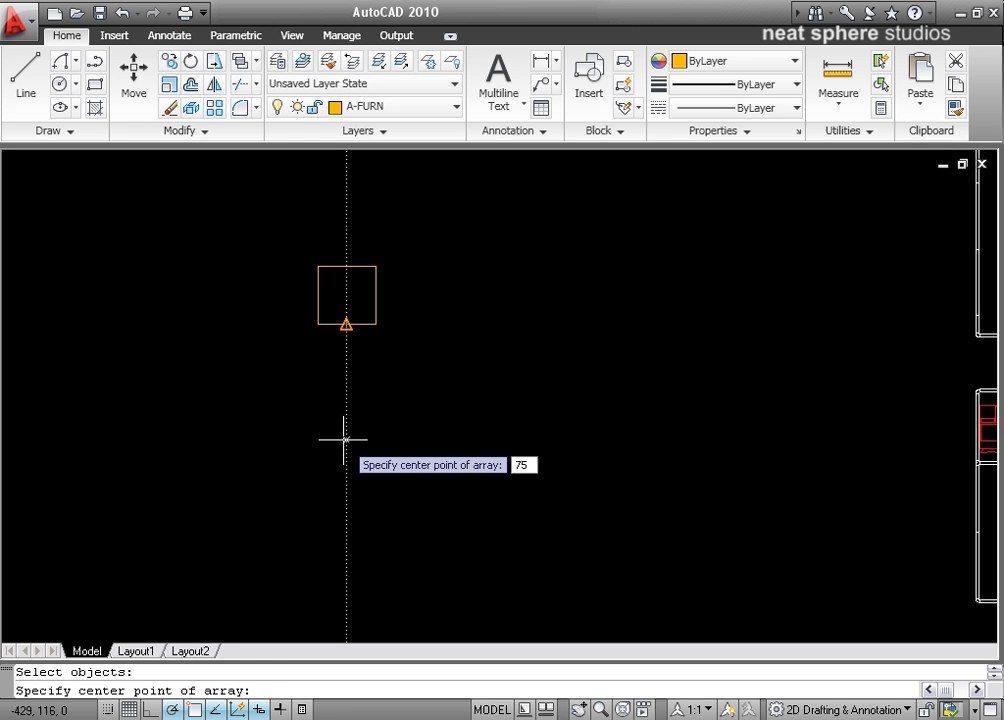
key("Return")
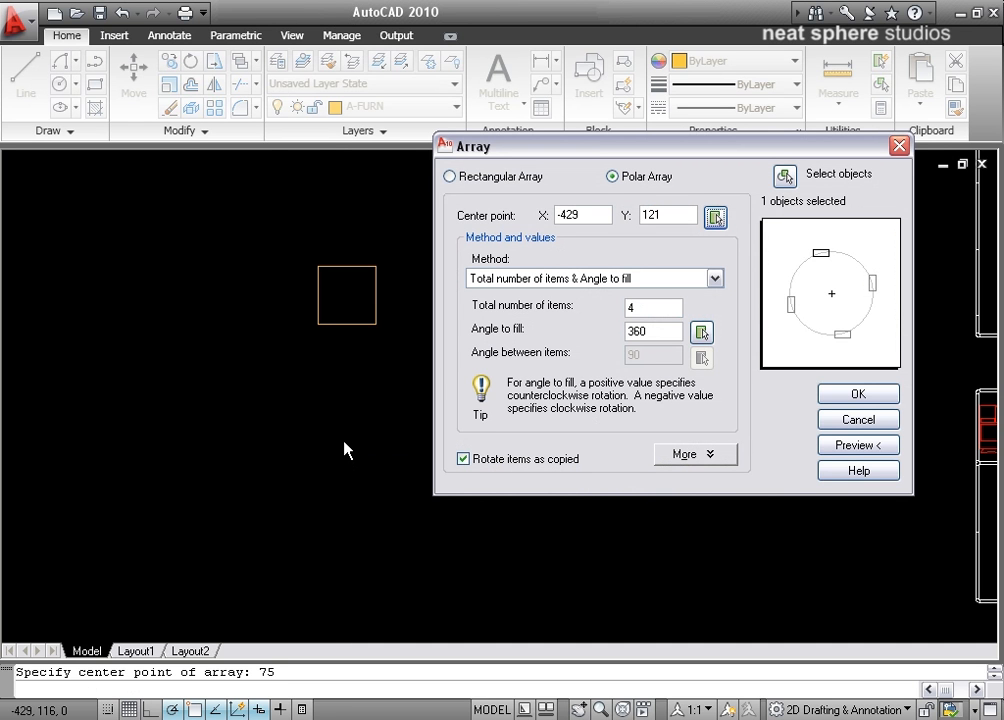
Step: Set the polar array's total number of items to 6
left_click(622, 308)
key("Delete")
type("6")
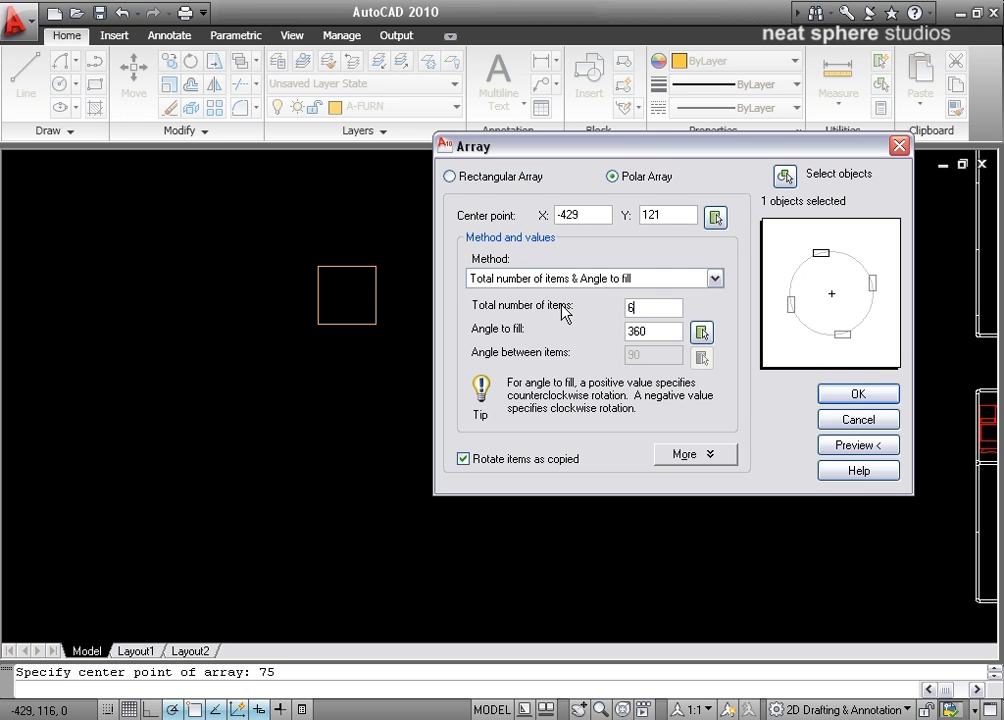
left_click(658, 333)
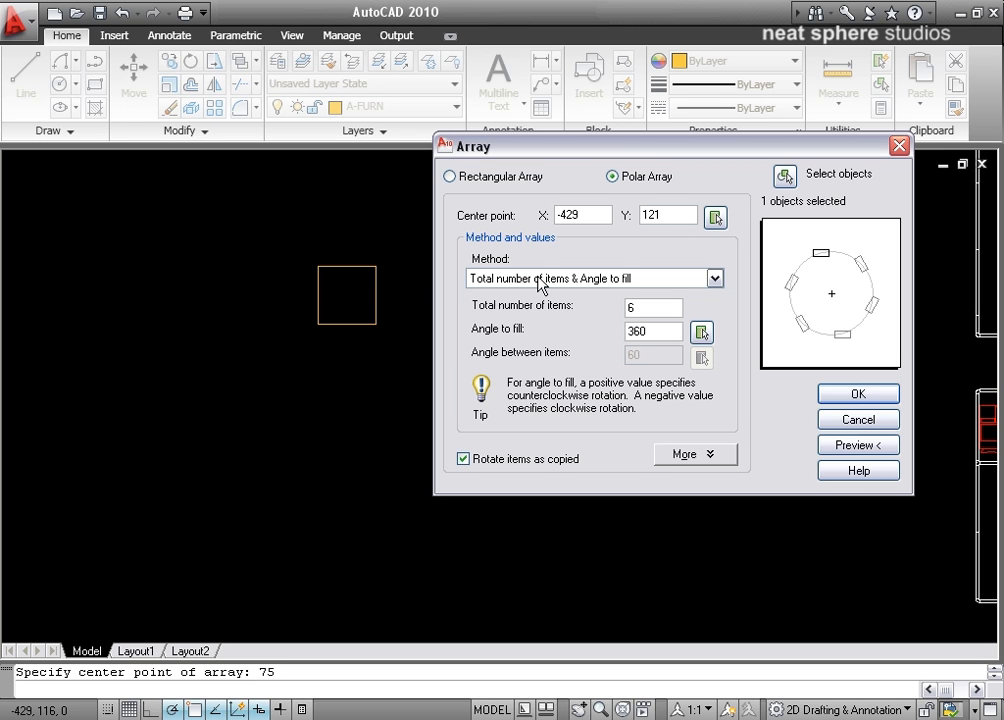
Step: Set the angle to fill to 180 and compare the preview with Rotate items as copied switched off and back on
double_click(660, 336)
type("180")
double_click(648, 306)
type("8")
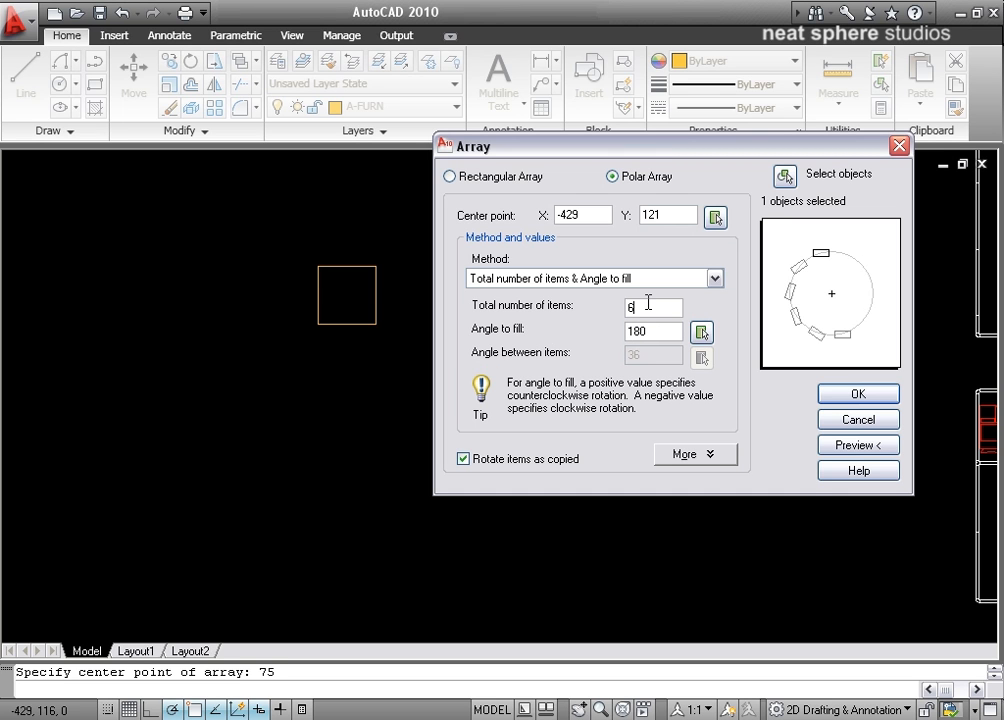
left_click(466, 460)
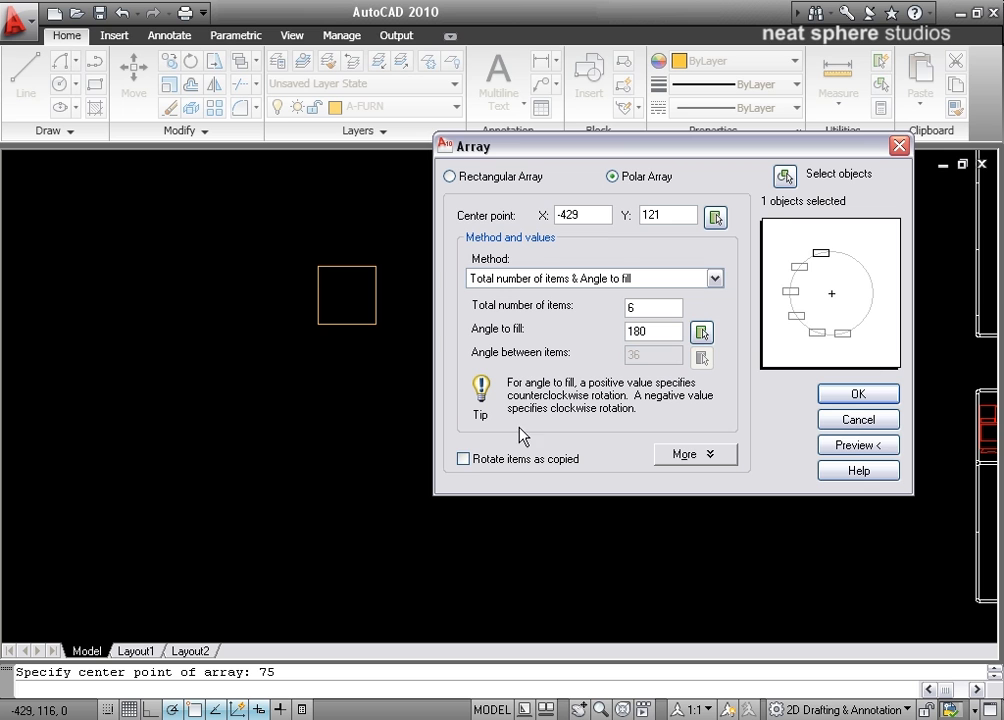
left_click(470, 461)
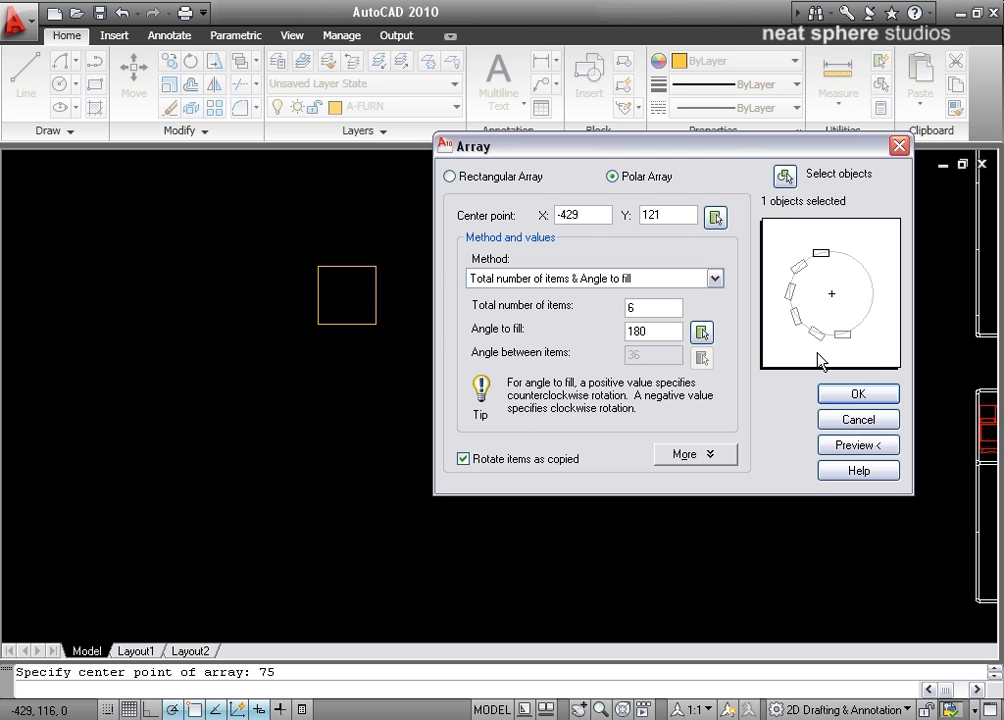
Step: Set the angle to fill to 360 and create the polar array
double_click(621, 336)
type("360")
key("Return")
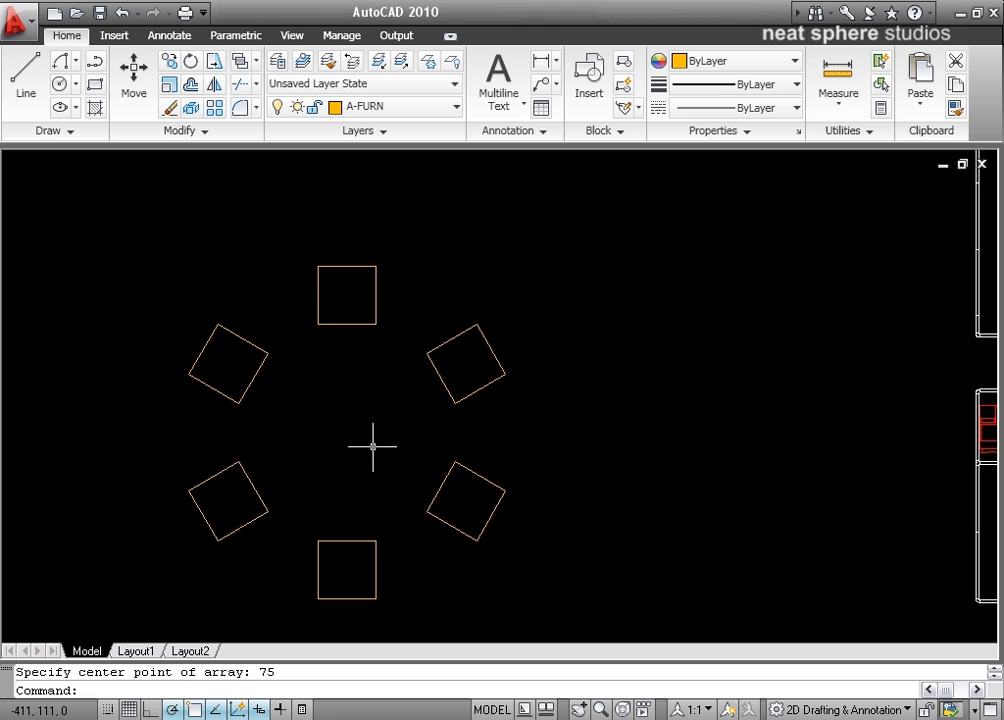
Step: Undo the six-item polar array so only the original square is left
middle_click_drag(374, 446, 381, 414)
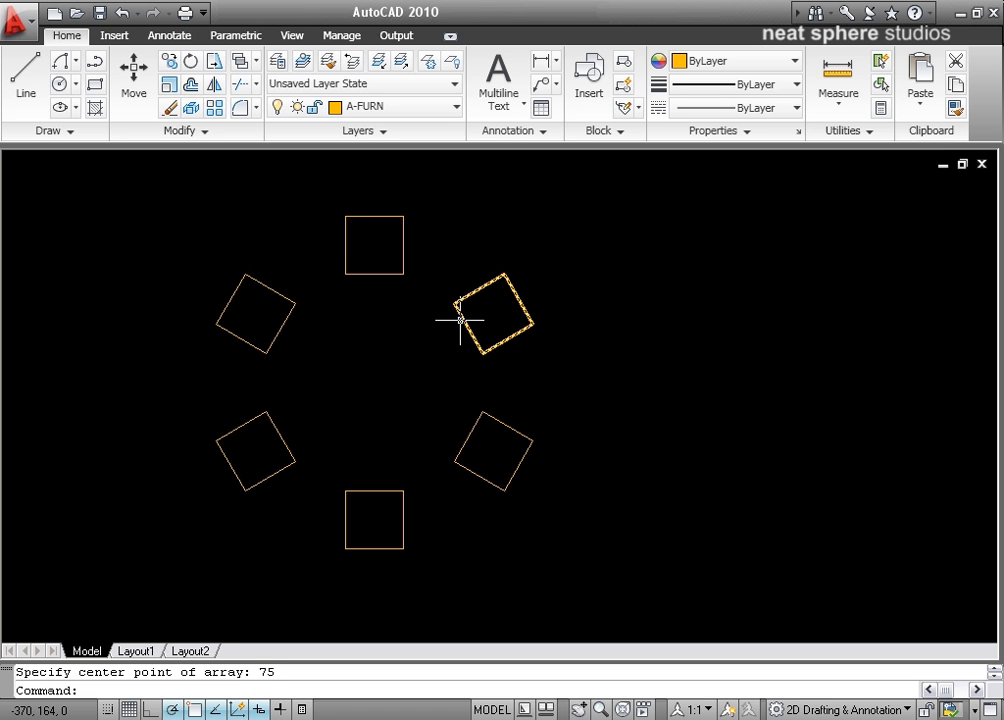
key("ctrl+z")
key("ctrl+z")
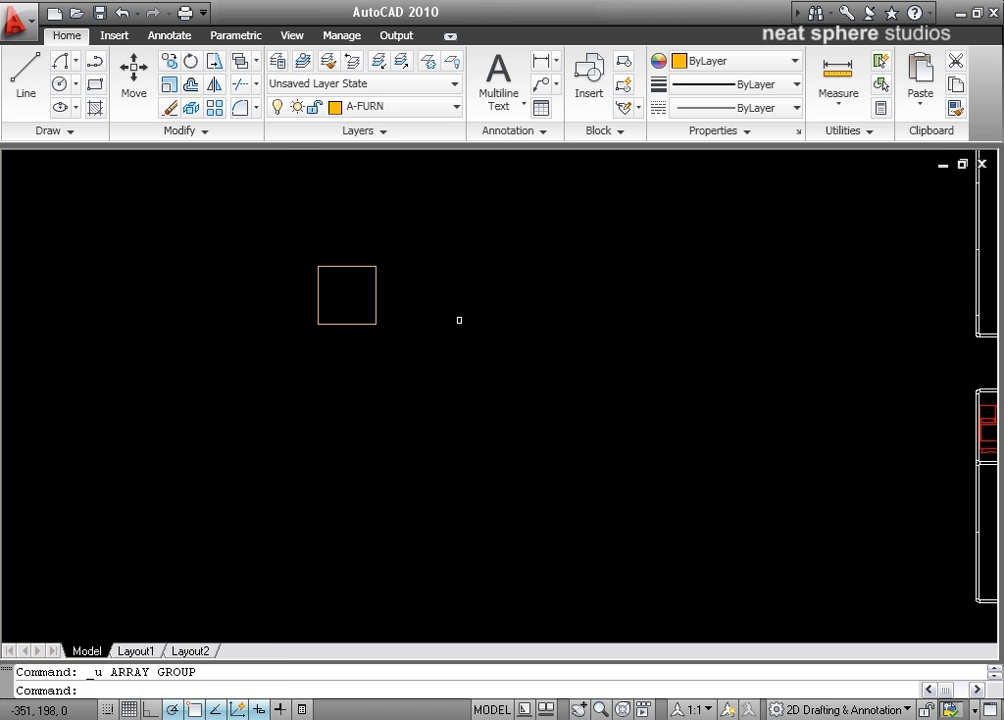
Step: Restart the Array command, select the square as its object, and keep the dialog clear of the square
left_click(214, 107)
left_click_drag(361, 198, 606, 124)
left_click(846, 146)
left_click(346, 267)
key("Return")
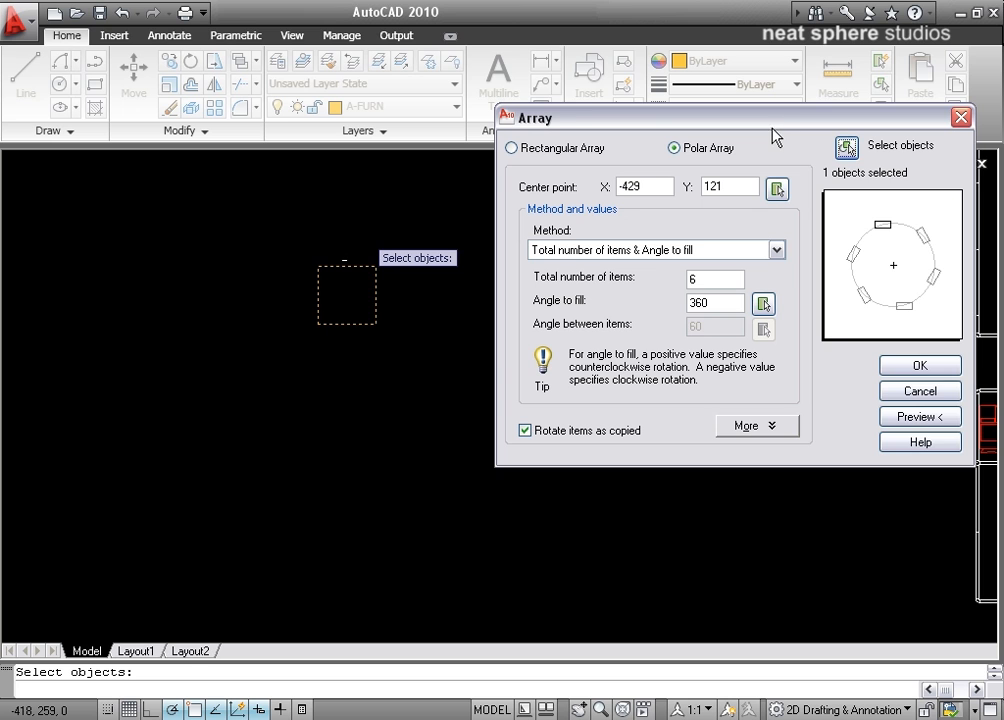
left_click_drag(811, 119, 760, 136)
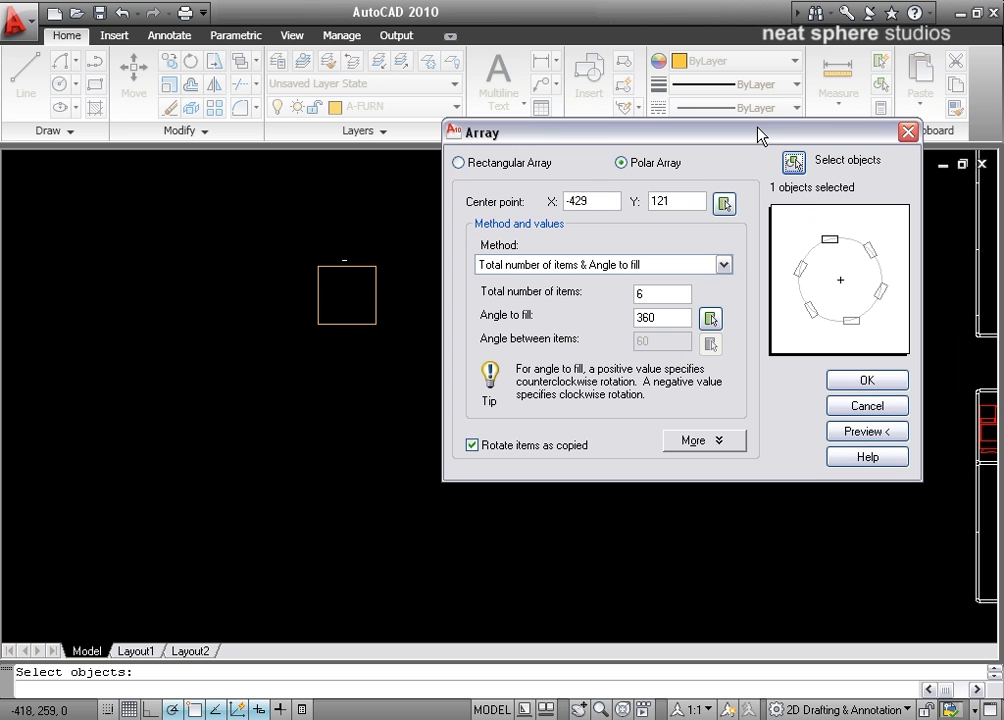
Step: Change the array method to Total number of items & Angle between items, with 30 degrees between items
left_click(652, 268)
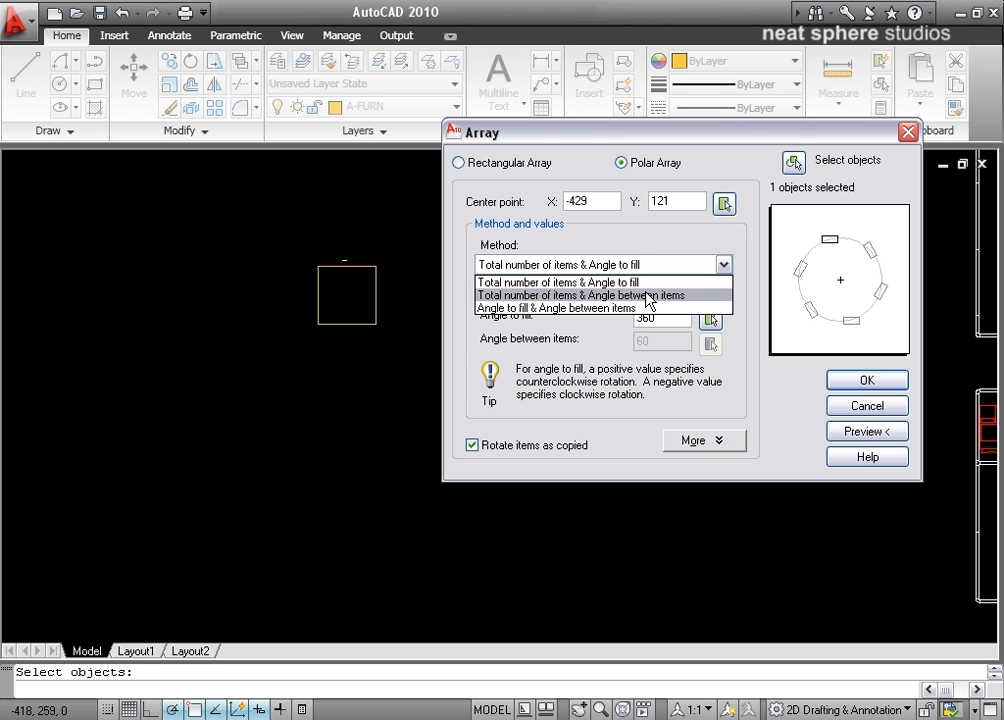
left_click(648, 298)
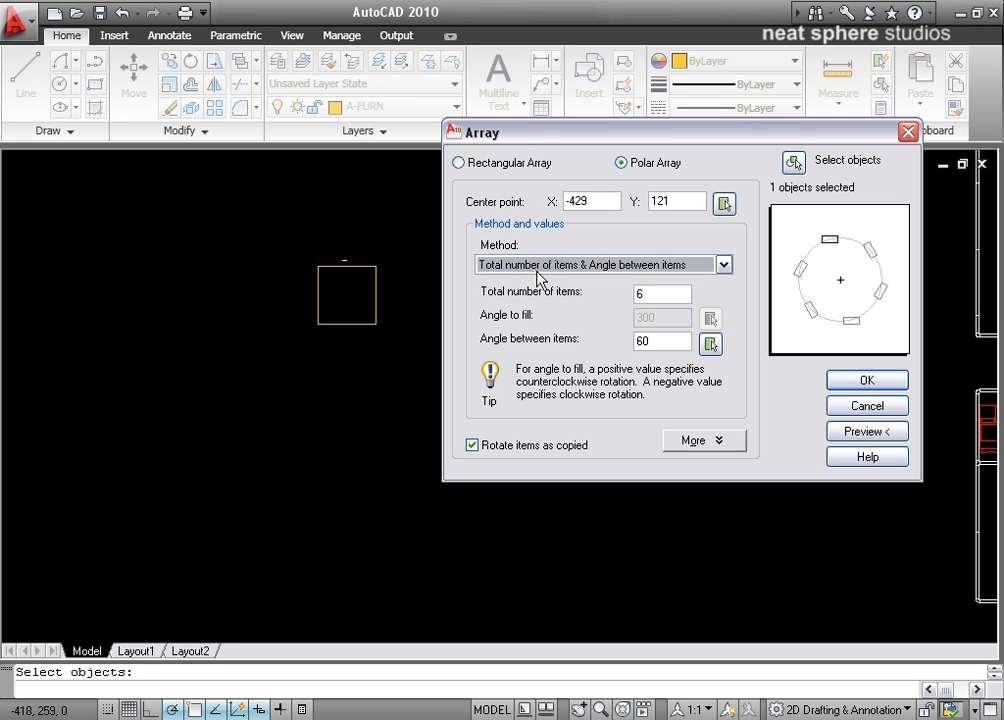
double_click(645, 341)
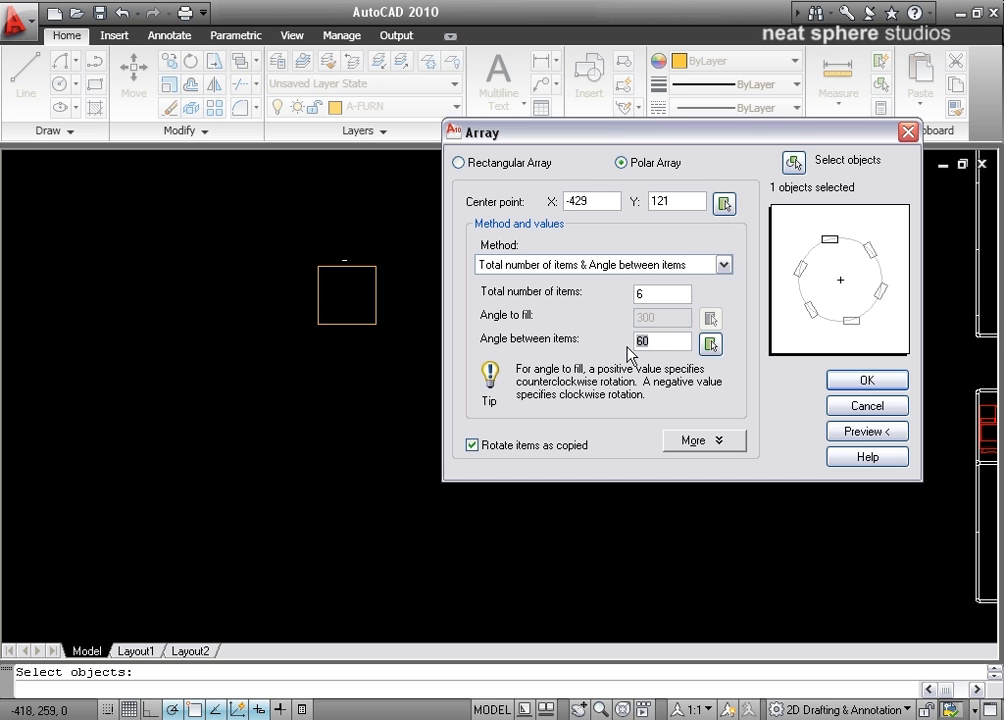
type("30")
left_click(653, 292)
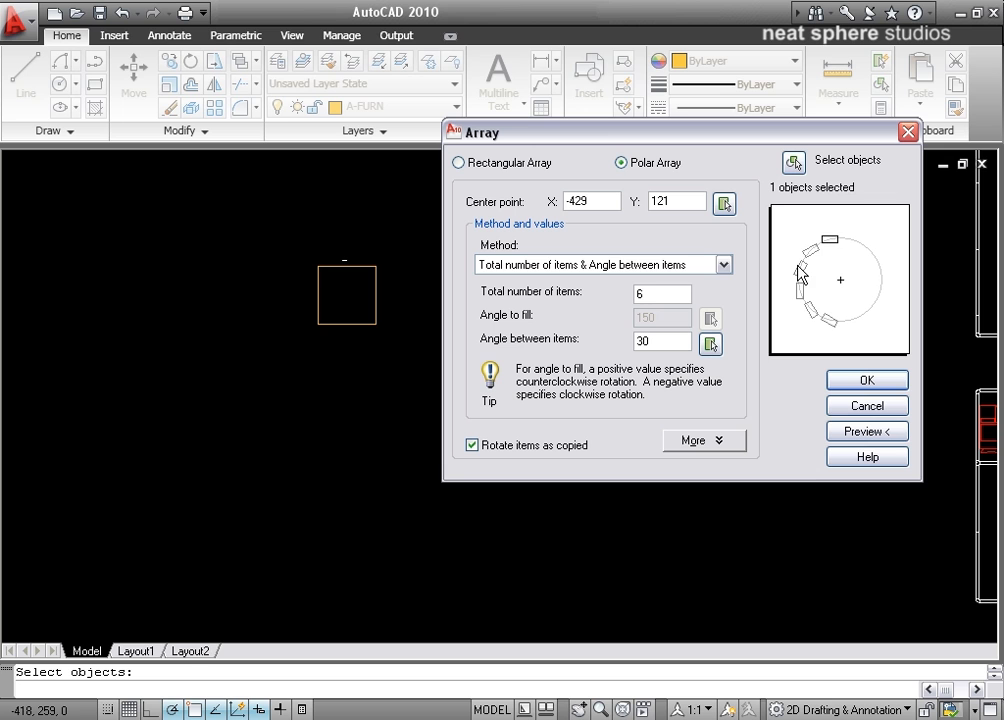
Step: Set the angle between items to 90 and the total number of items to 4
key("Tab")
type("90")
double_click(646, 295)
type("4")
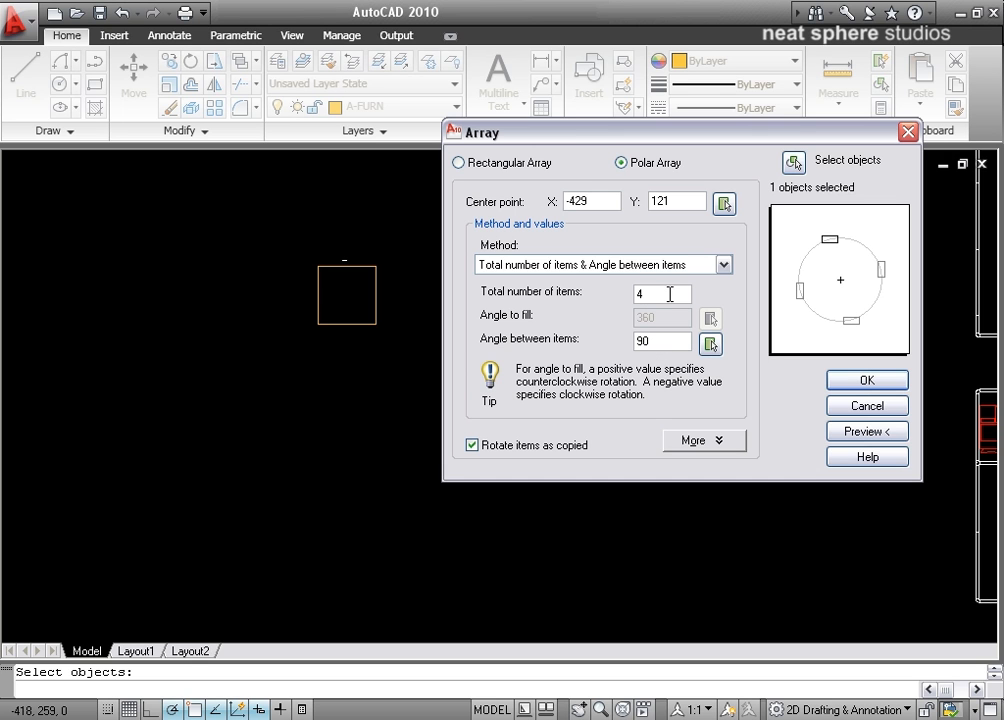
left_click_drag(666, 294, 564, 303)
left_click_drag(664, 341, 609, 354)
Step: Switch the method to Angle to fill & Angle between items, filling 360 degrees with 25 degrees between items
left_click(610, 265)
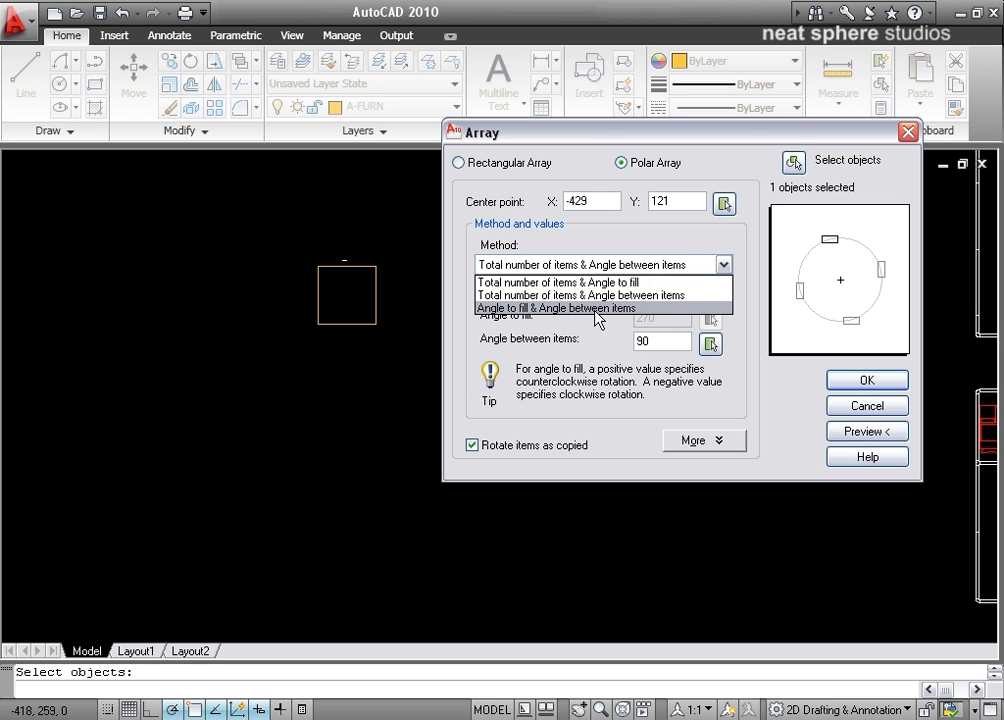
left_click(595, 309)
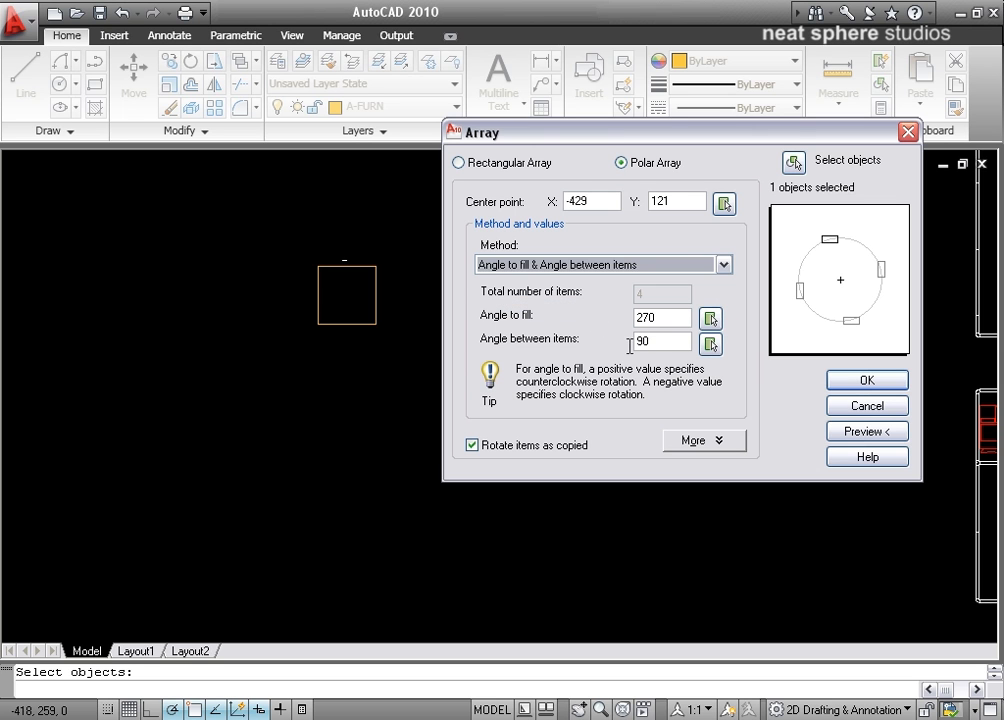
double_click(661, 318)
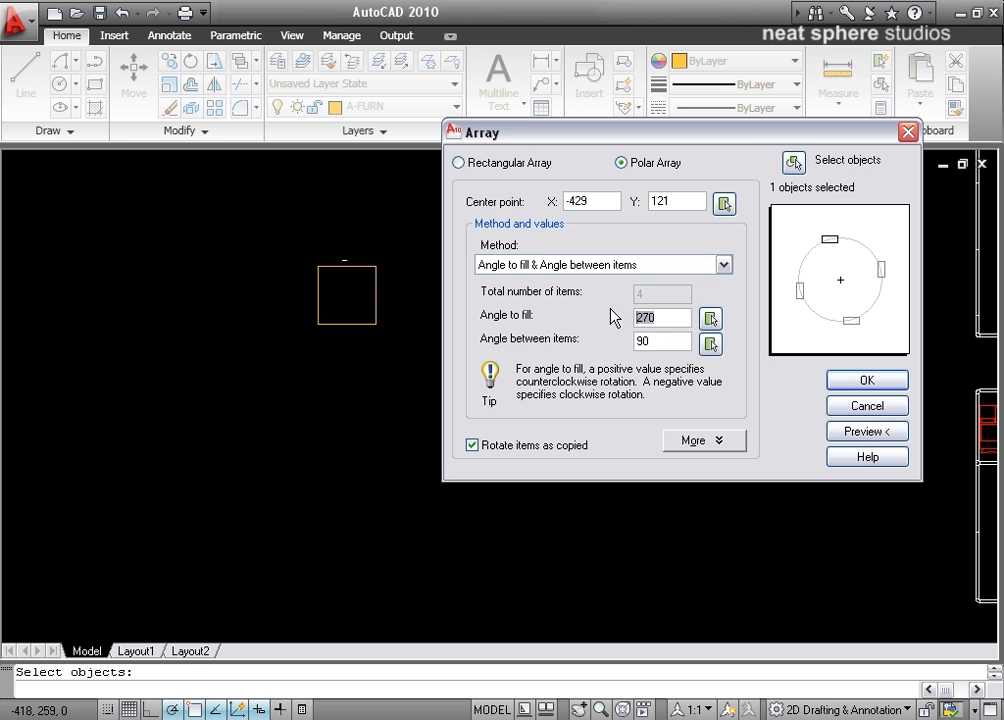
type("360")
double_click(680, 338)
type("25")
left_click(684, 318)
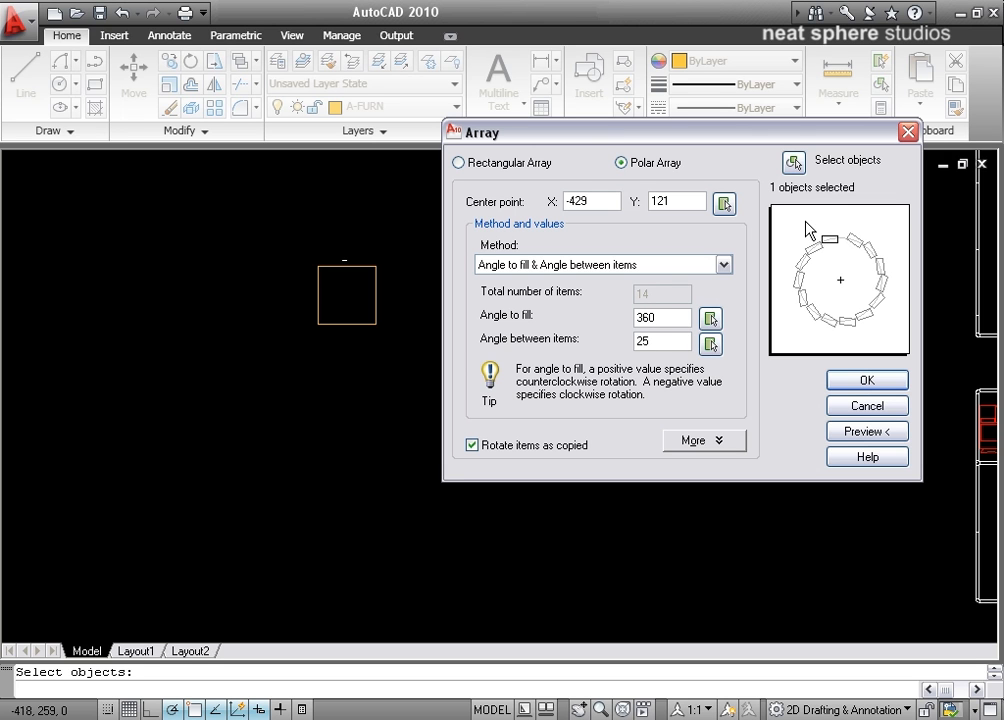
Step: Return the method to Total number of items & Angle to fill, and set the total number of items to 8
left_click(609, 264)
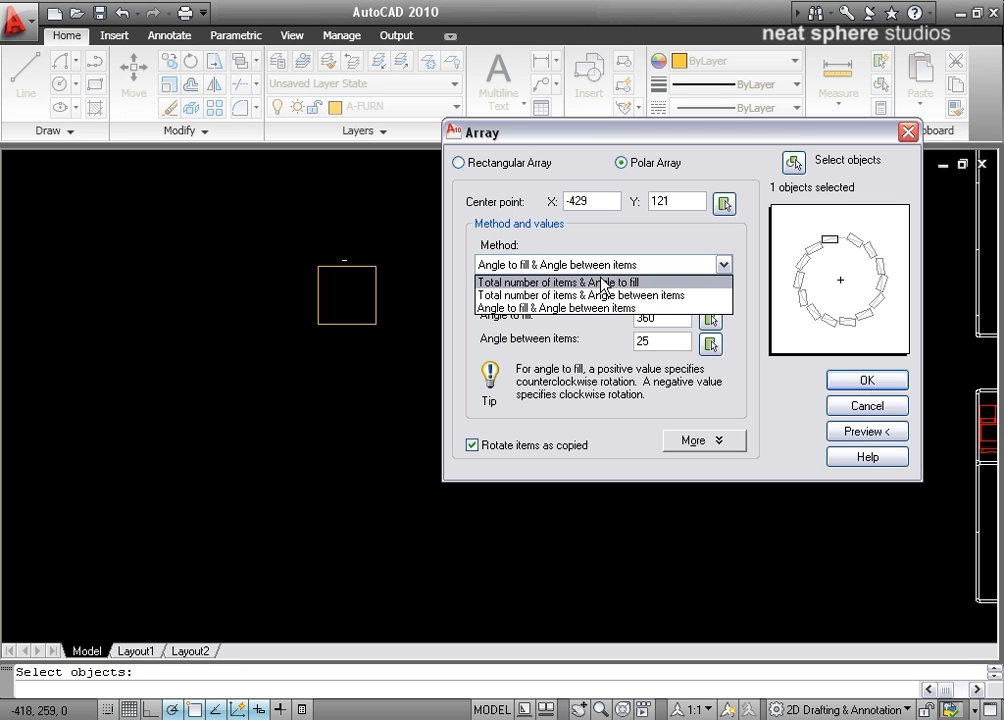
left_click(603, 283)
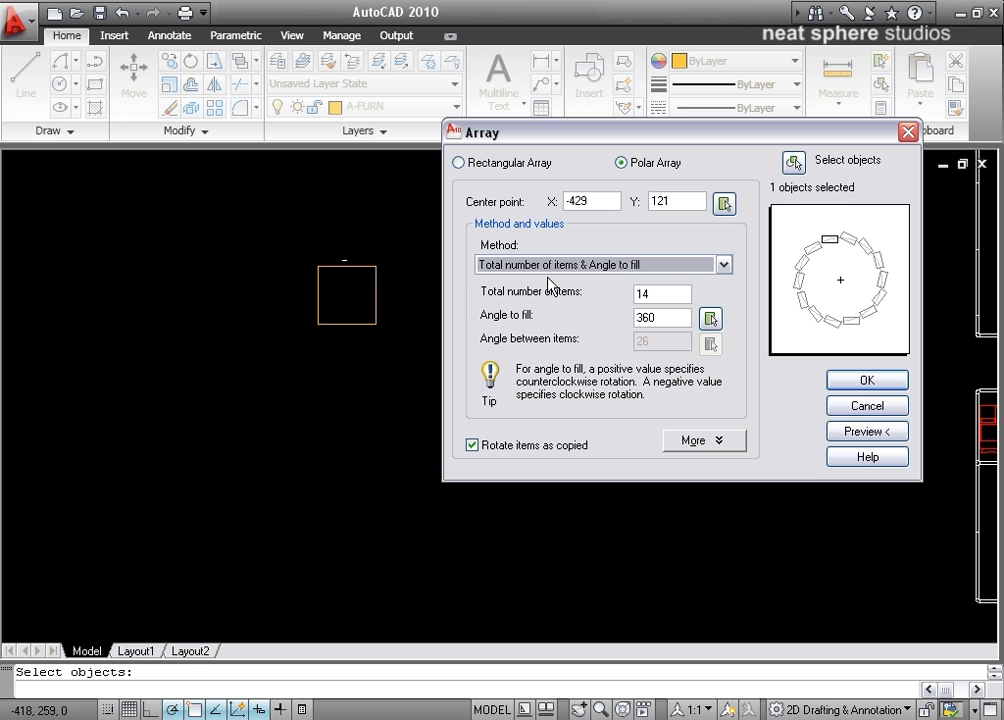
left_click(645, 293)
double_click(645, 293)
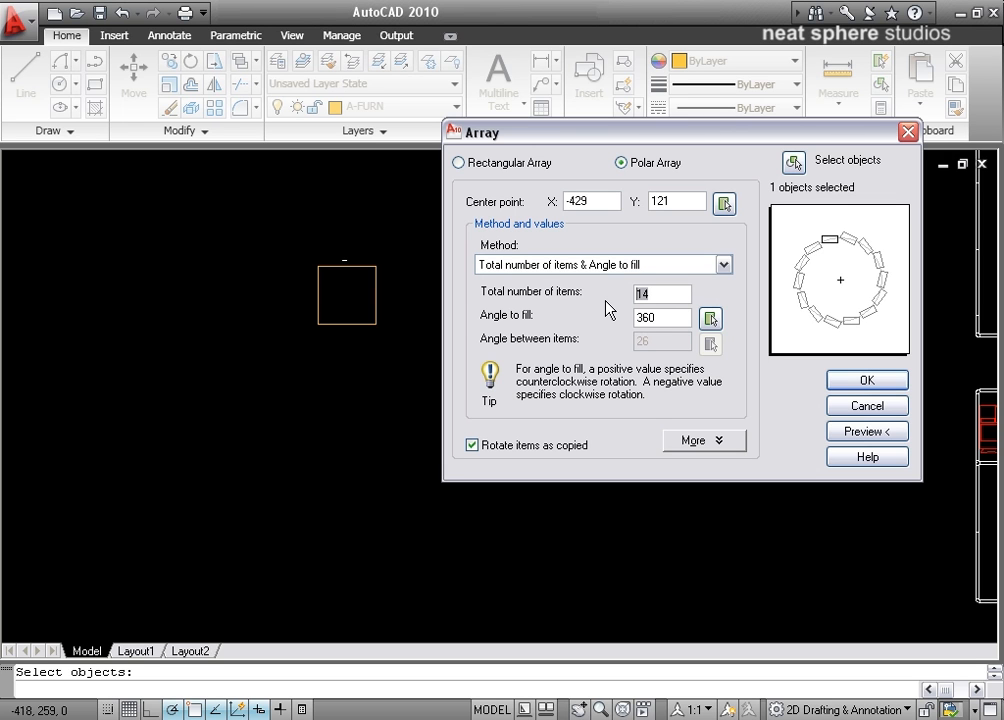
type("8")
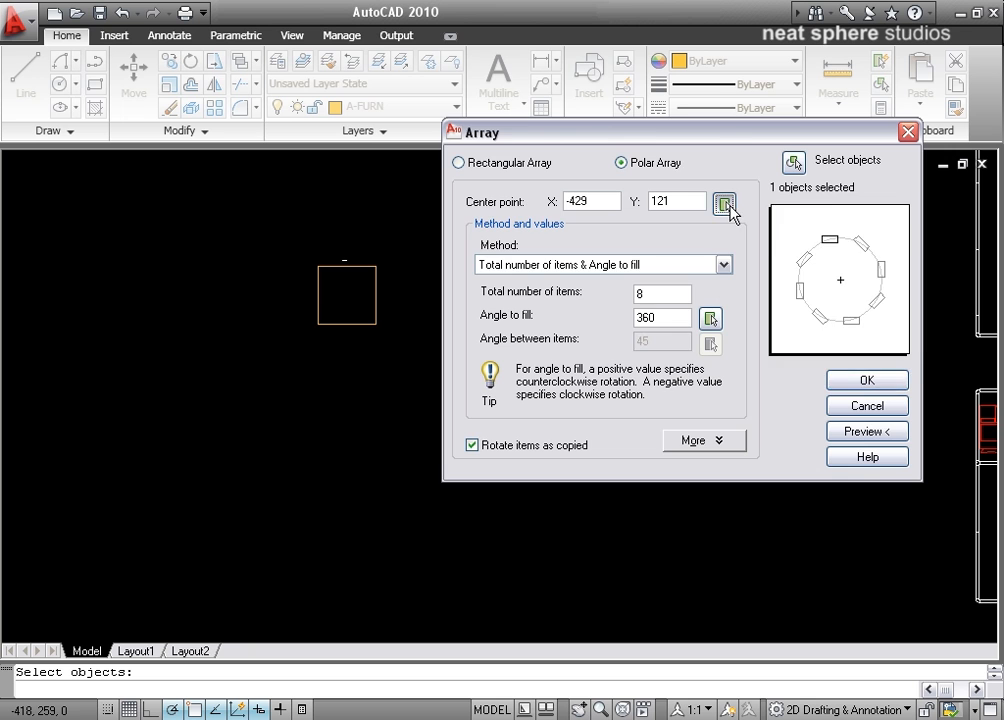
Step: Pick the array's center point about 79 units directly below the midpoint of the square's lower edge
left_click(724, 204)
left_click(346, 324)
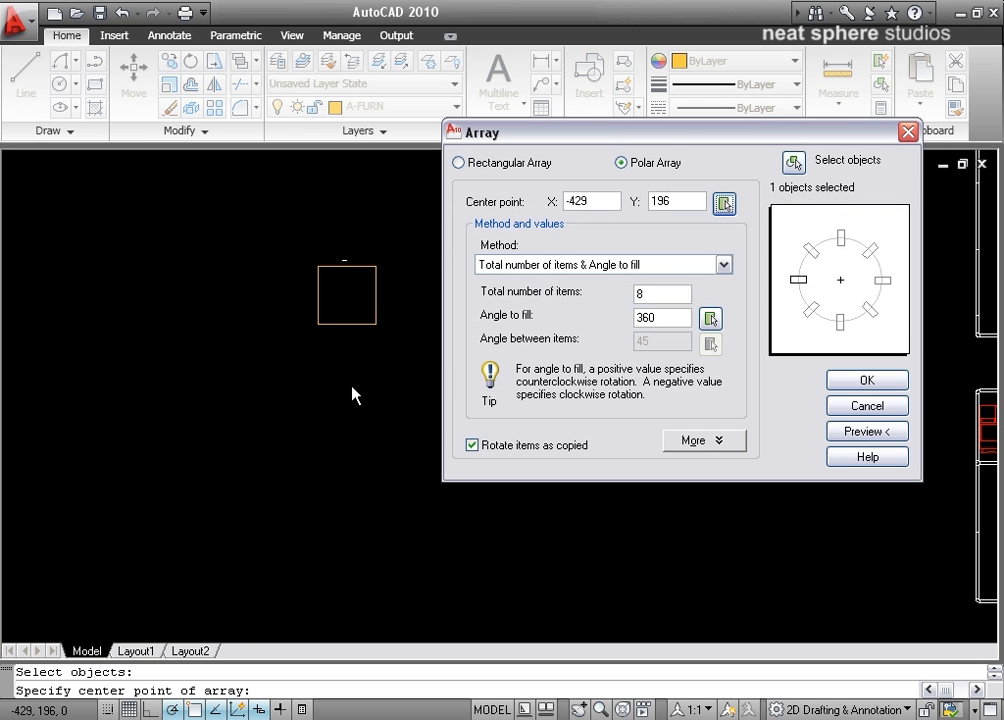
left_click(724, 204)
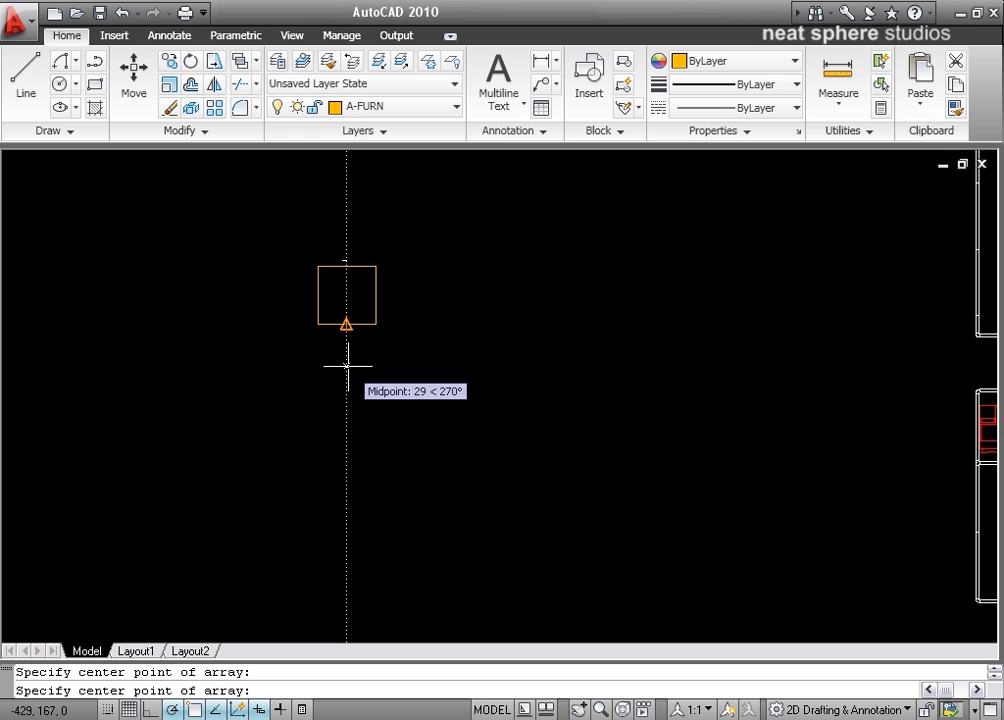
left_click(347, 437)
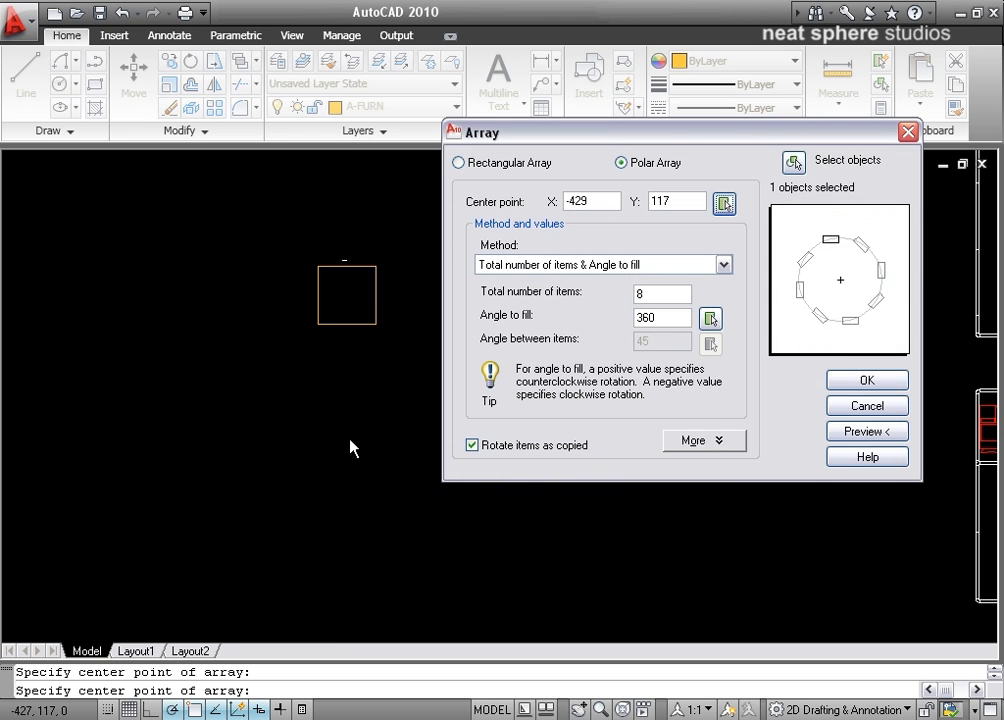
Step: Reveal the additional polar array settings for the object base point
left_click(723, 440)
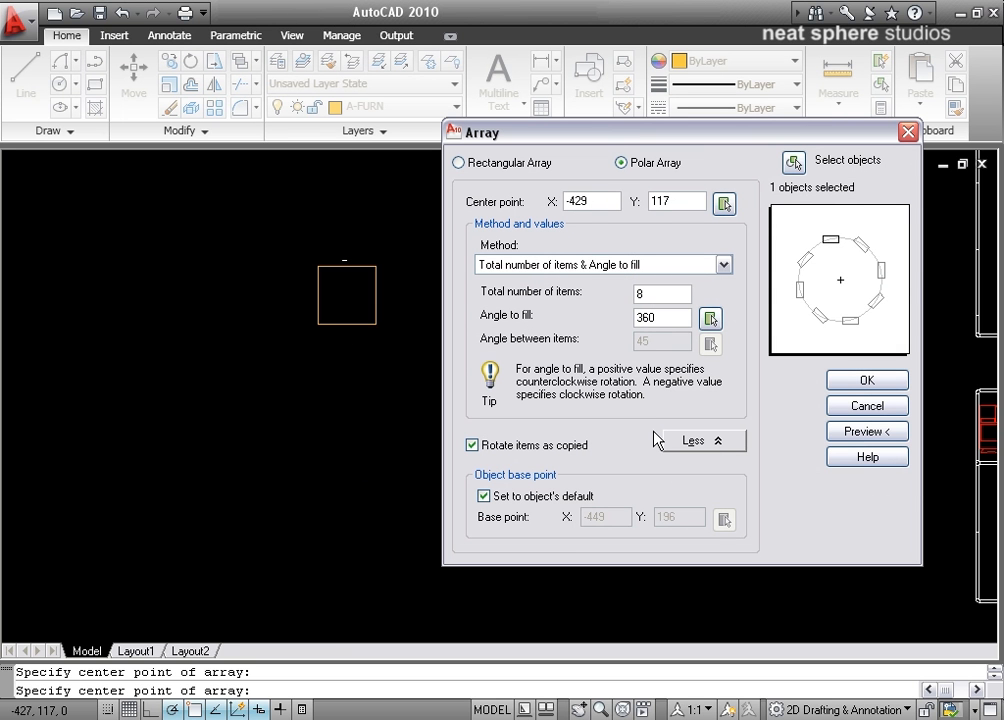
left_click(719, 443)
left_click(719, 445)
Step: Preview the polar array of the square around the picked center point, then return to the settings and create it
left_click(846, 432)
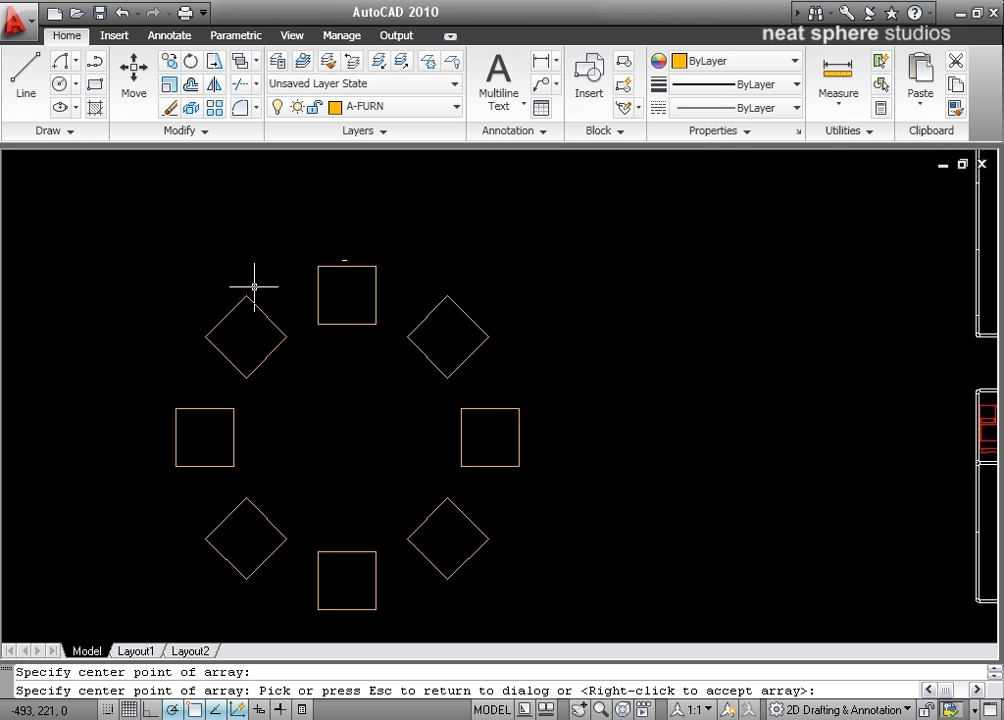
mouse_move(296, 441)
middle_mouse_down()
mouse_move(380, 387)
mouse_move(285, 415)
mouse_move(233, 412)
middle_mouse_up()
scroll(285, 415, "down", 2)
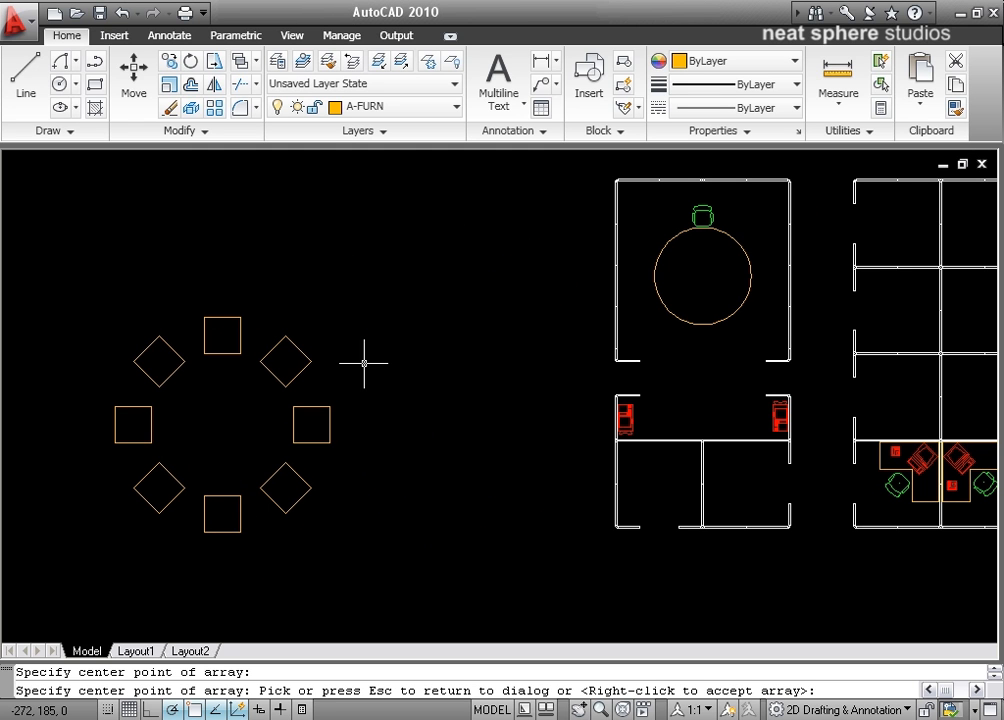
key("Escape")
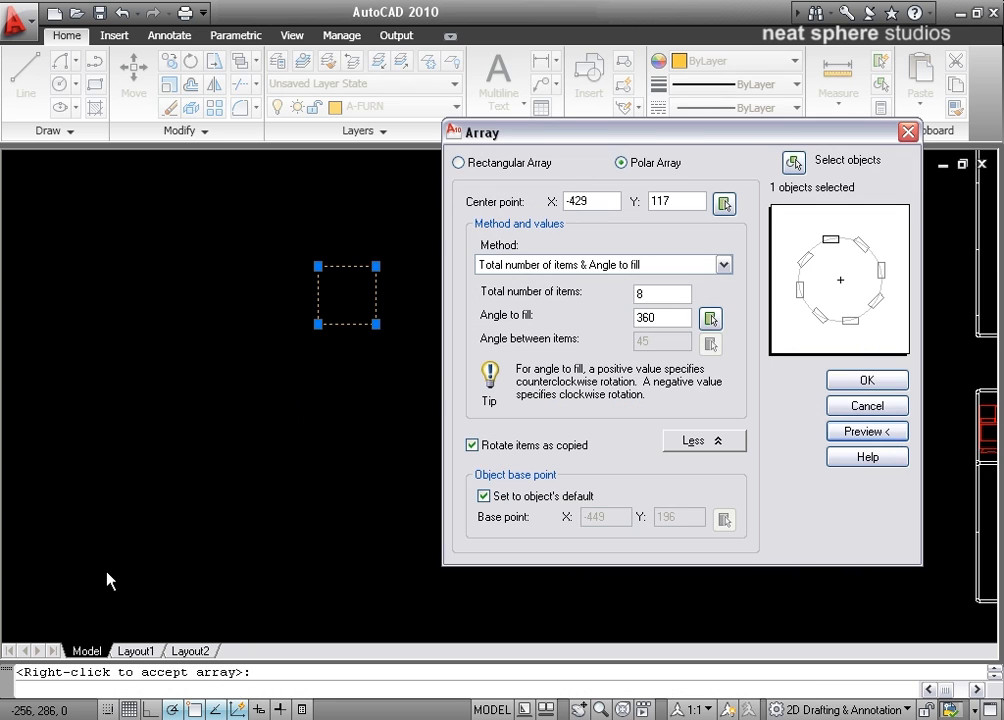
left_click(865, 381)
middle_click_drag(526, 394, 497, 364)
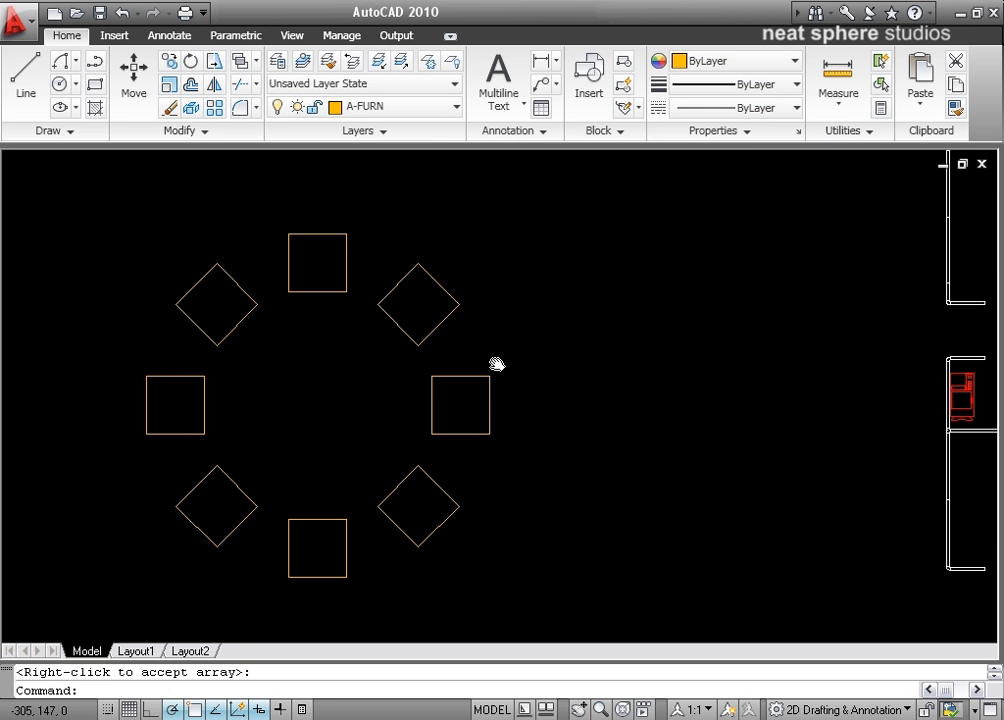
Step: Erase all eight squares of the polar array
left_click(536, 204)
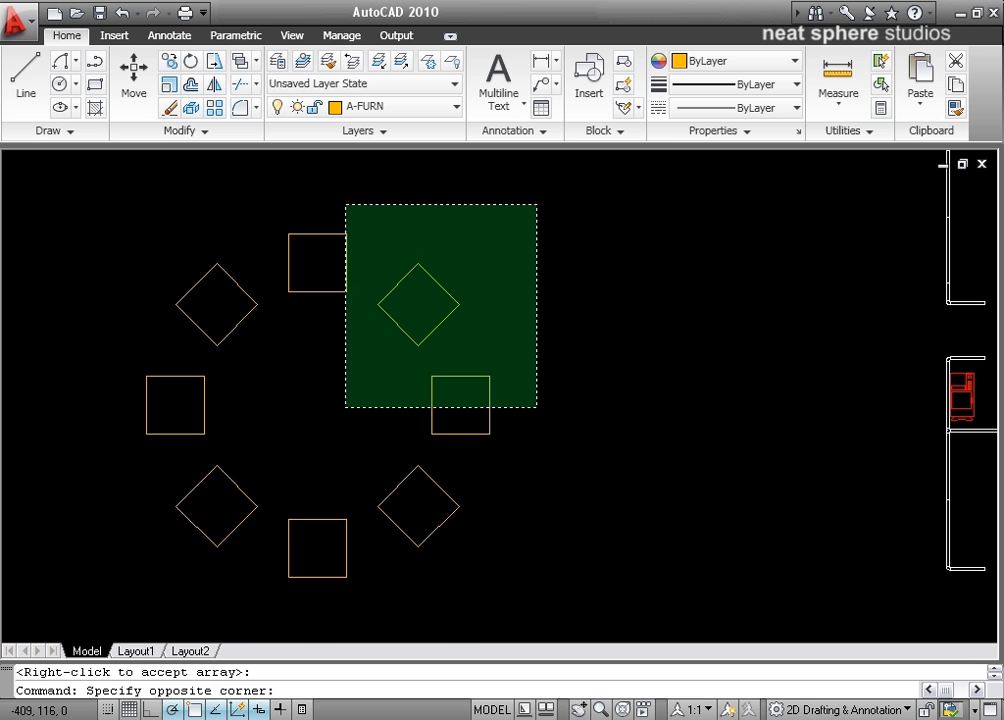
left_click(86, 612)
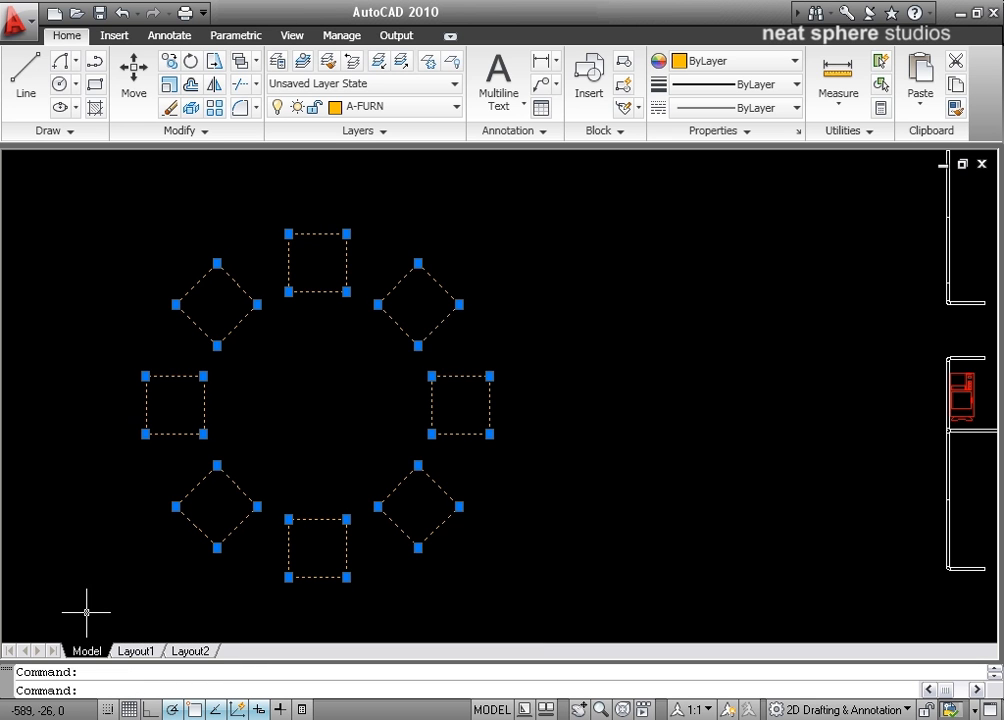
key("Delete")
Step: Start a polar array and select the green chair above the round table as its object
mouse_move(766, 262)
middle_mouse_down()
mouse_move(642, 304)
mouse_move(428, 466)
mouse_move(448, 327)
middle_mouse_up()
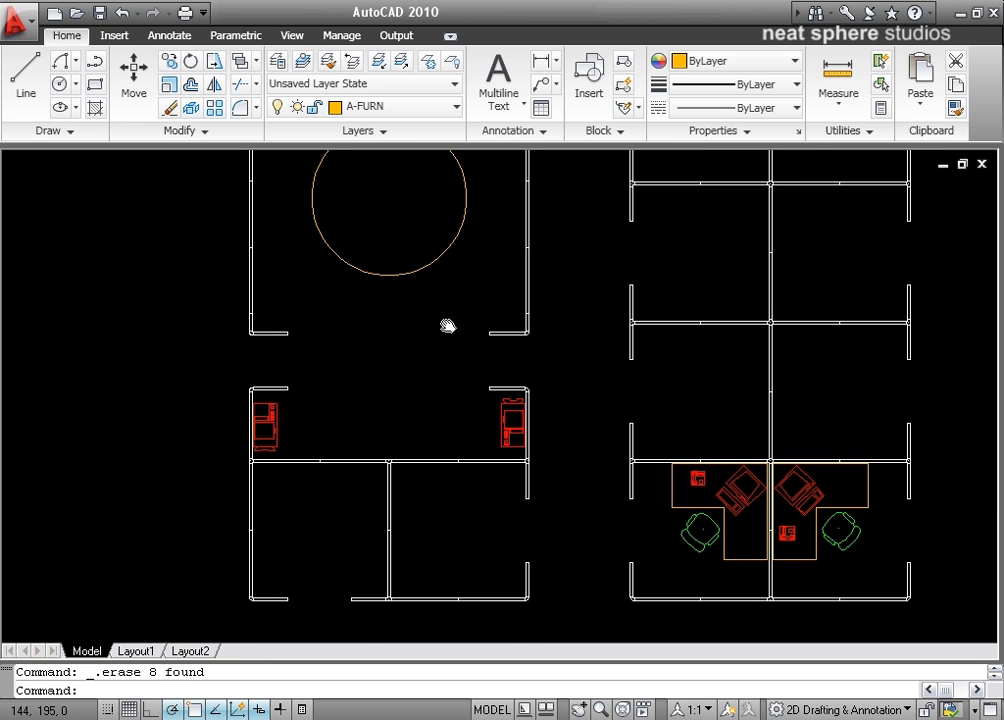
mouse_move(430, 278)
middle_mouse_down()
mouse_move(430, 437)
mouse_move(403, 419)
mouse_move(385, 444)
middle_mouse_up()
scroll(412, 399, "up", 3)
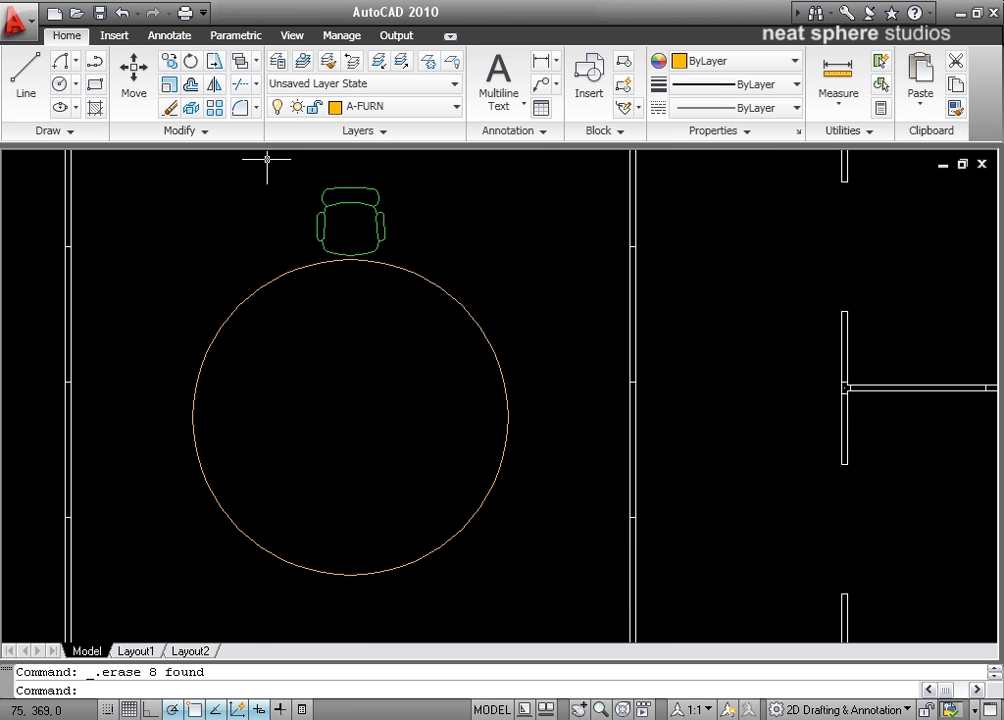
left_click(216, 112)
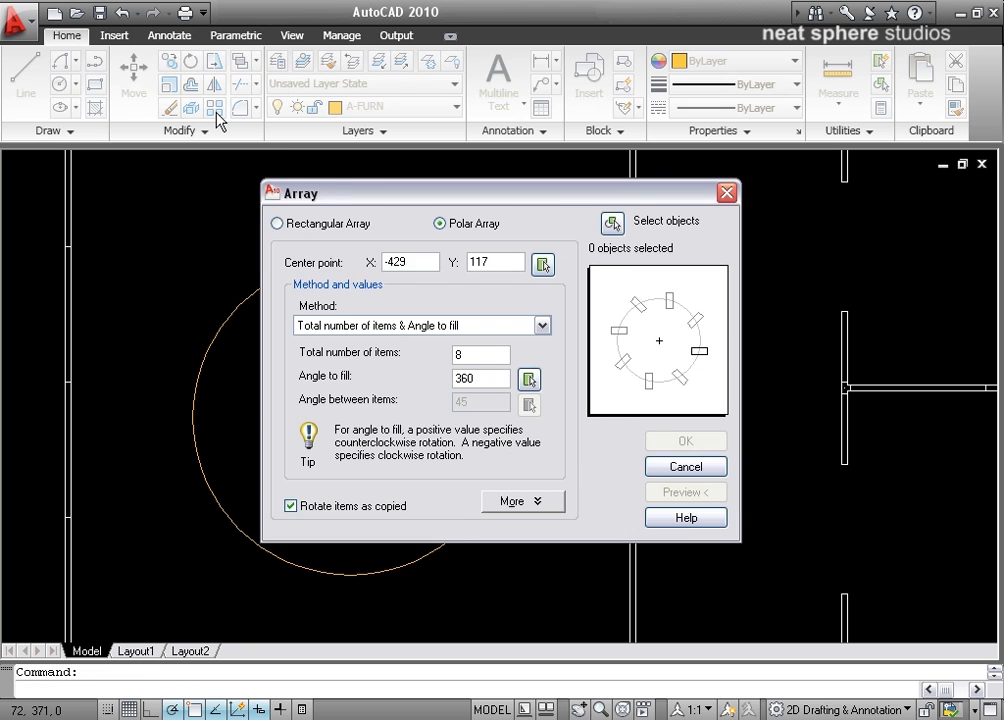
left_click_drag(338, 208, 543, 183)
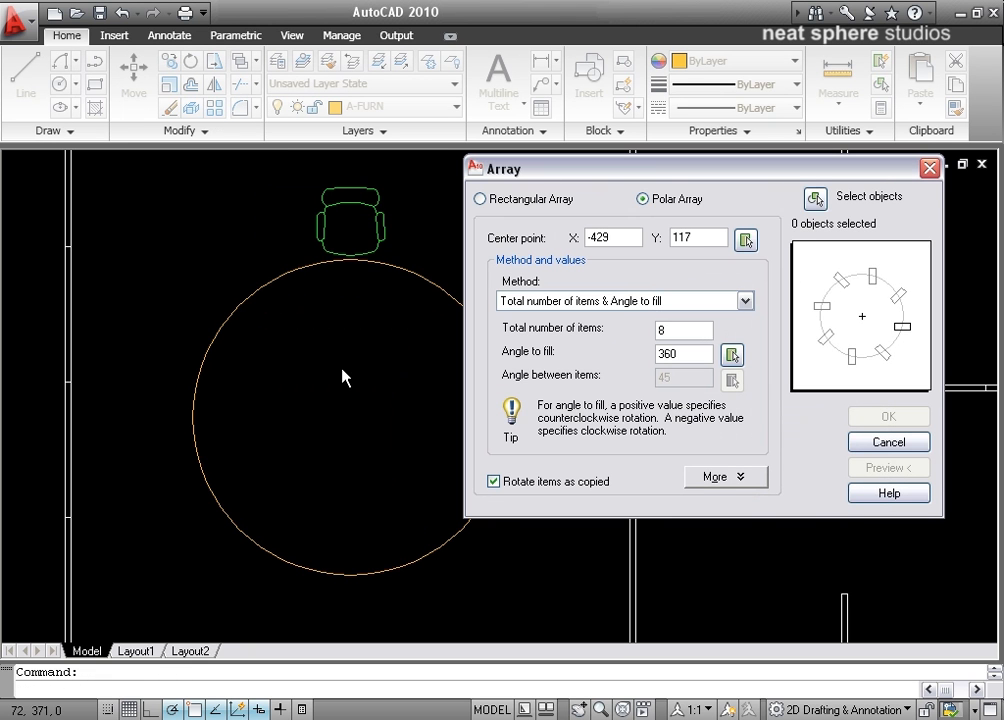
left_click(815, 198)
left_click(347, 200)
key("Return")
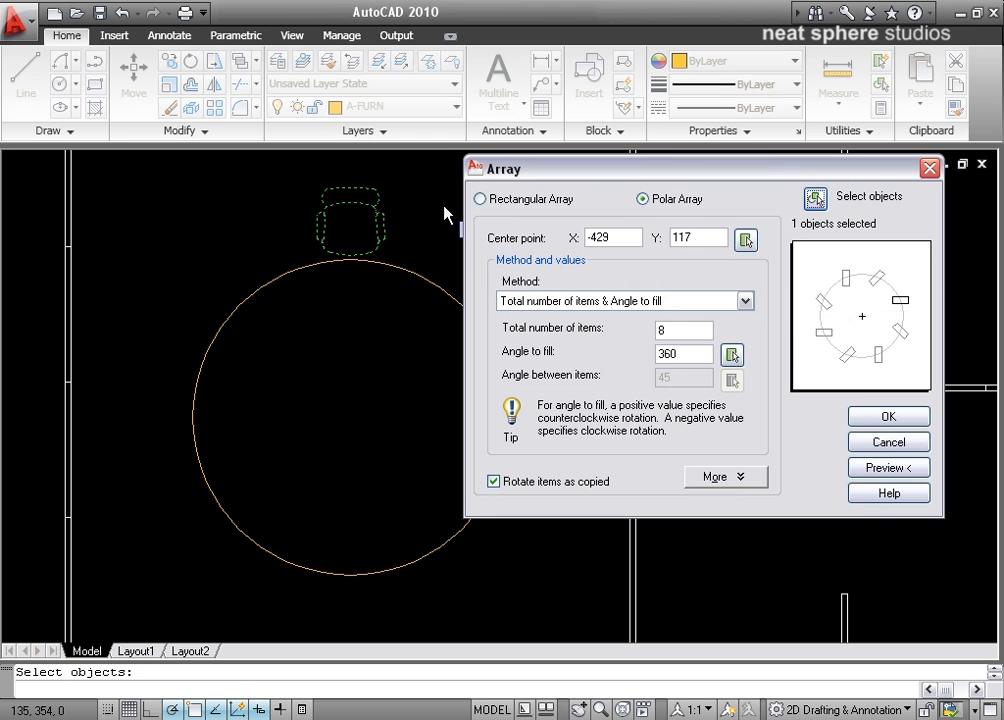
Step: Set the polar array's center to the round table's center, then preview and accept the chairs around the table
left_click(748, 241)
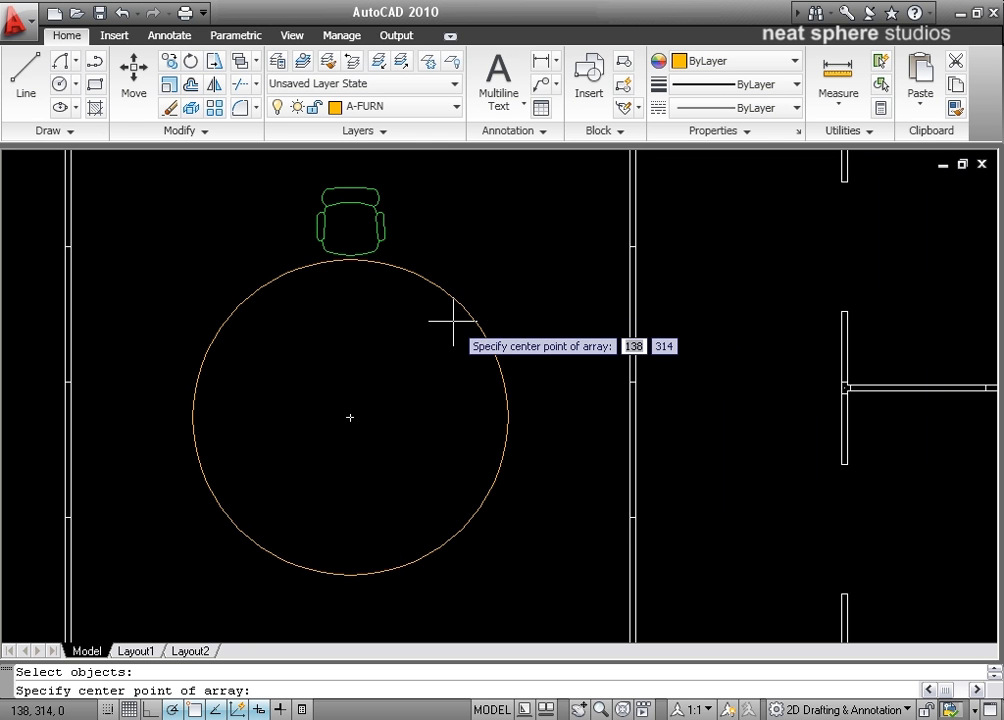
left_click(350, 417)
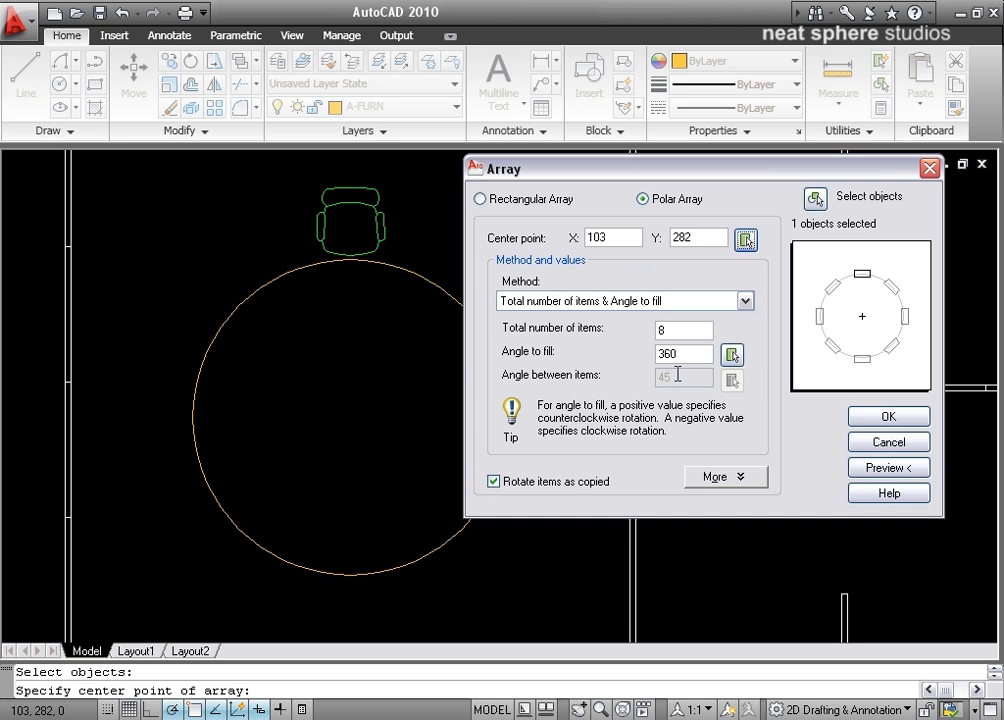
left_click(912, 470)
middle_click_drag(456, 462, 461, 441)
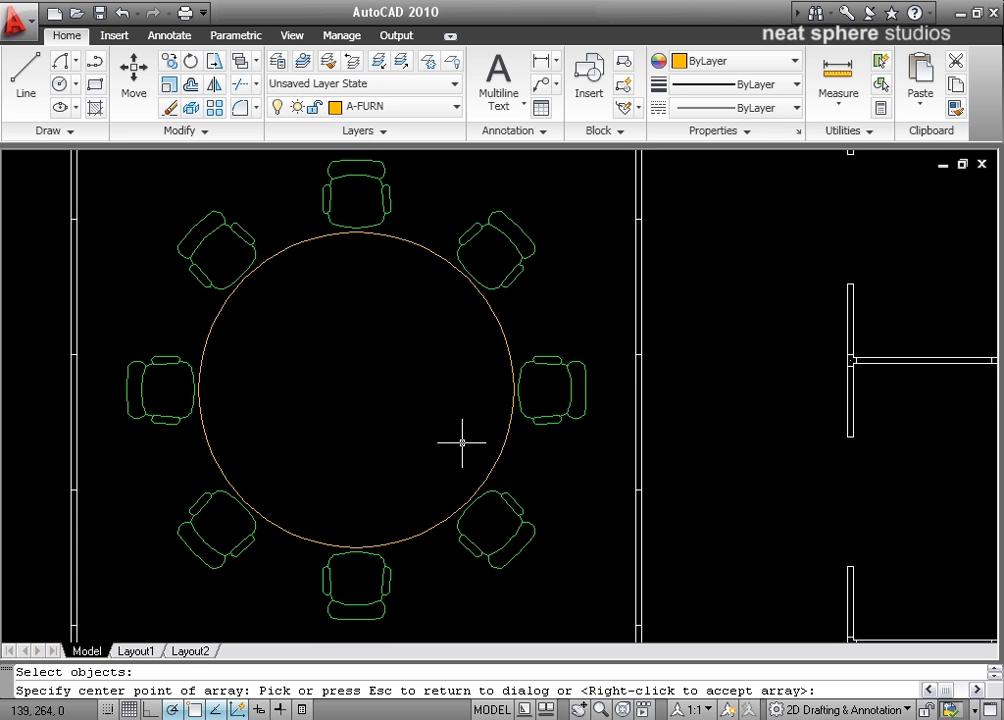
scroll(462, 442, "down", 2)
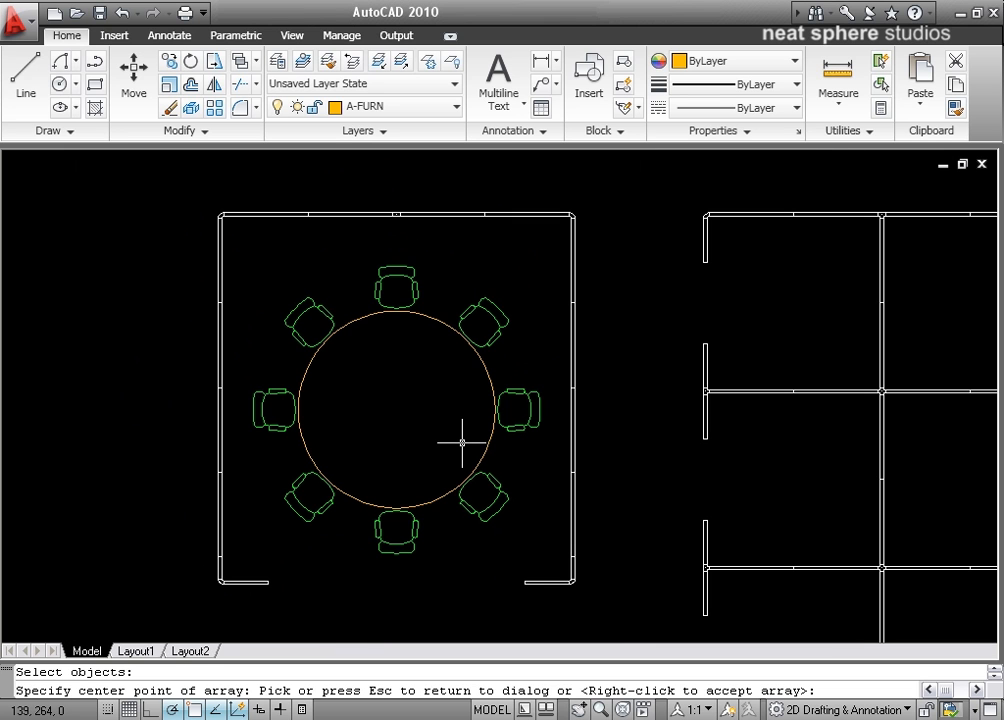
right_click(410, 412)
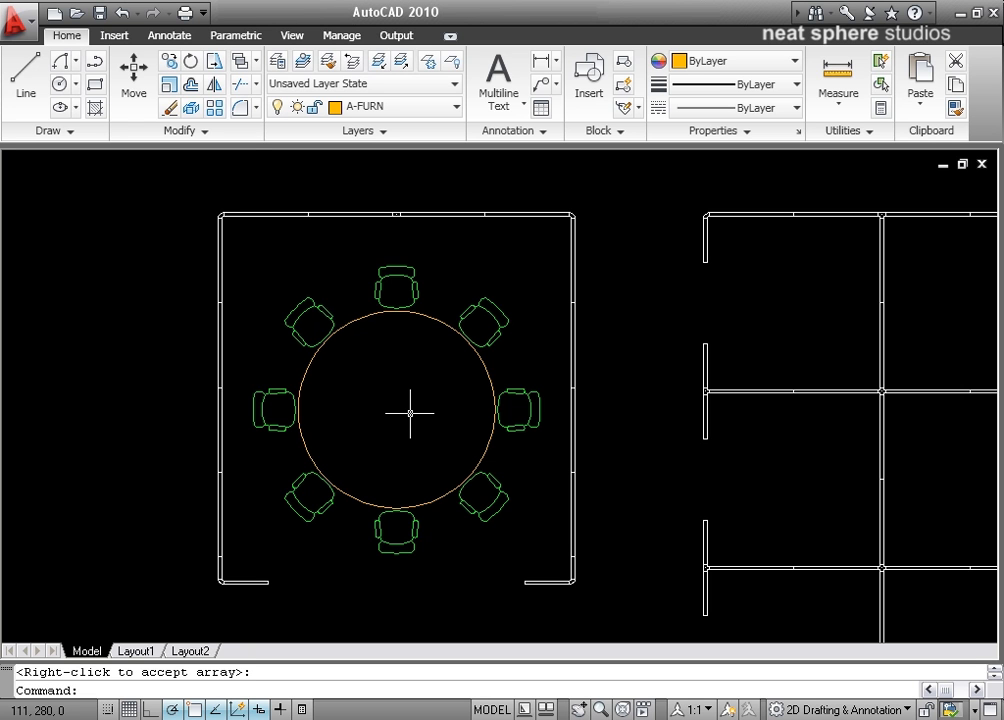
Step: Examine the chairs around the round table and the pair of mirrored workstations in the lower cubicles of the middle block
middle_click_drag(399, 431, 341, 384)
middle_click_drag(300, 227, 339, 435)
scroll(339, 435, "up", 4)
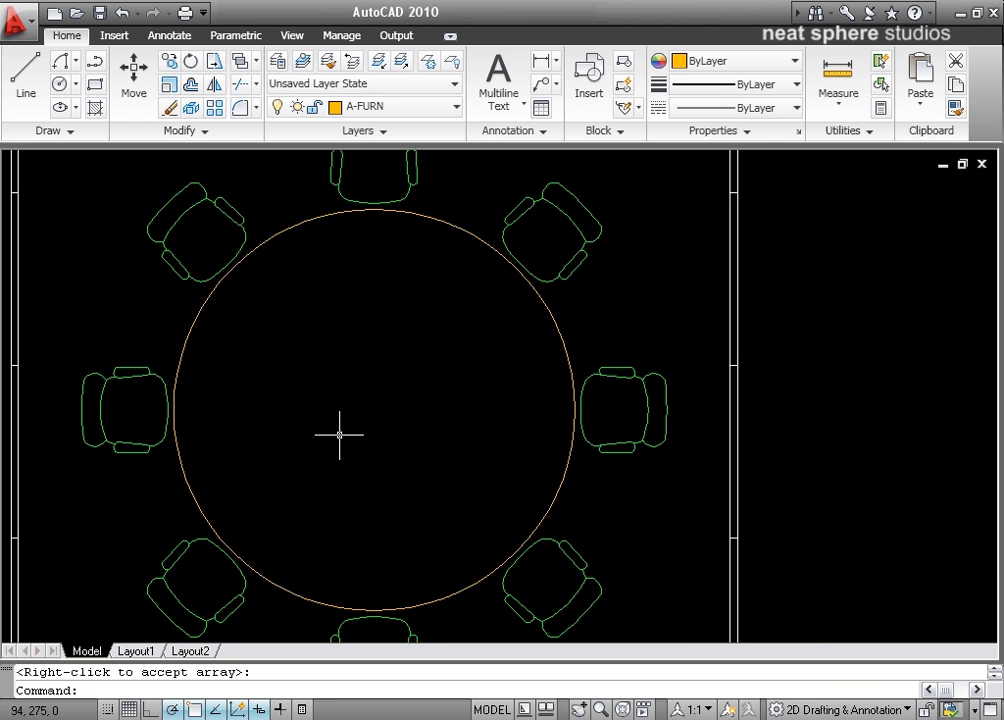
scroll(339, 435, "down", 2)
middle_click_drag(733, 569, 274, 137)
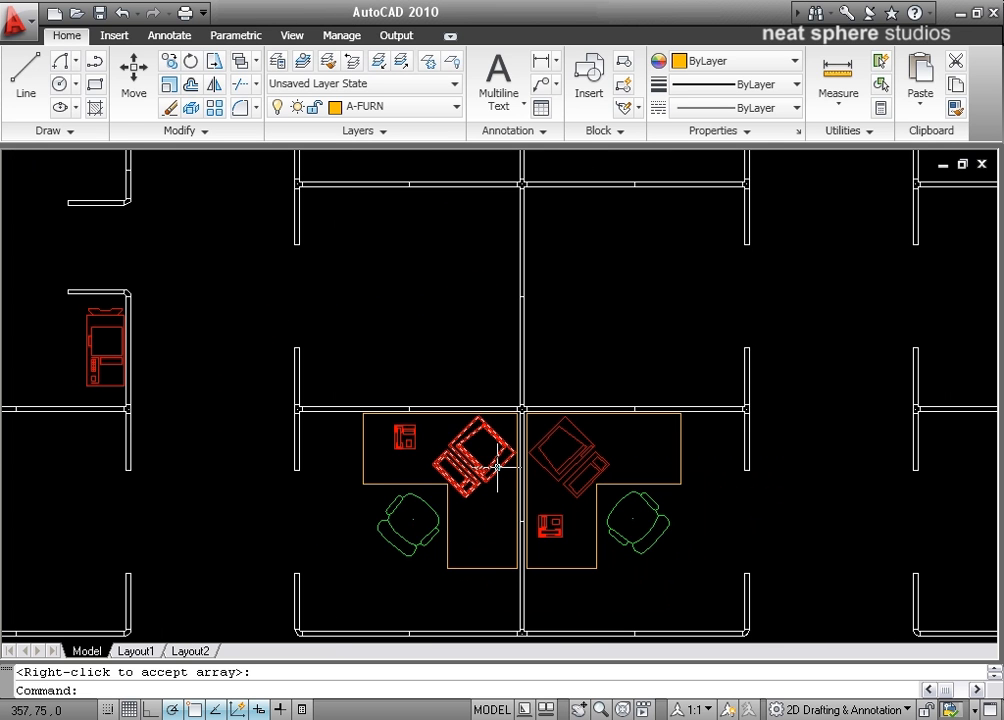
mouse_move(545, 522)
middle_mouse_down()
mouse_move(218, 491)
mouse_move(472, 482)
middle_mouse_up()
mouse_move(578, 459)
middle_mouse_down()
mouse_move(432, 459)
mouse_move(204, 426)
mouse_move(393, 430)
middle_mouse_up()
scroll(395, 430, "up", 2)
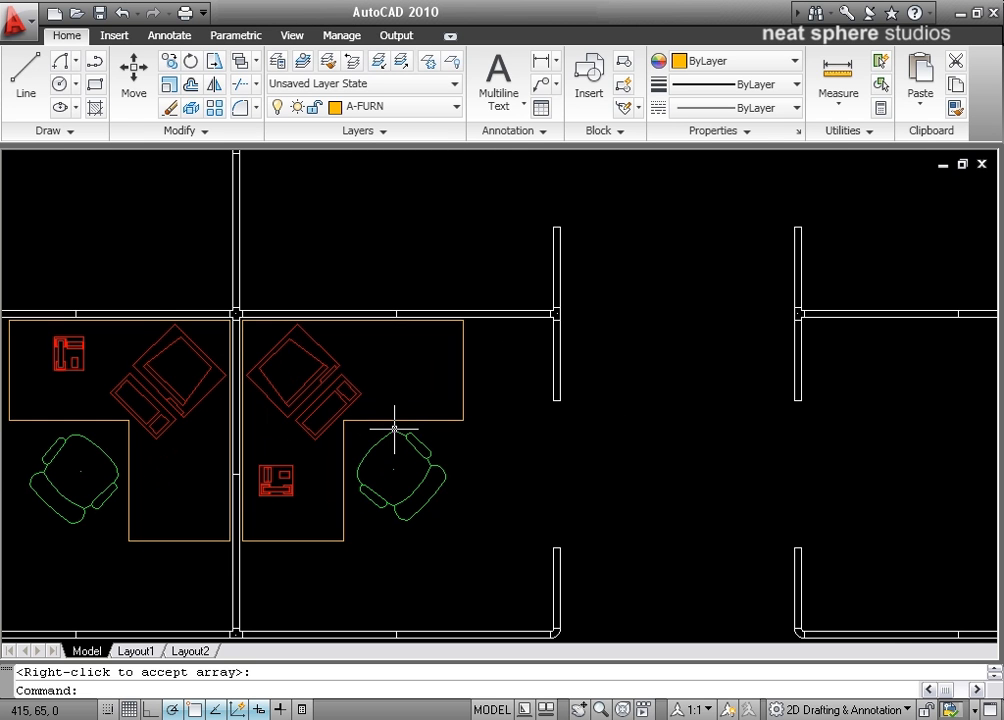
right_click(397, 434)
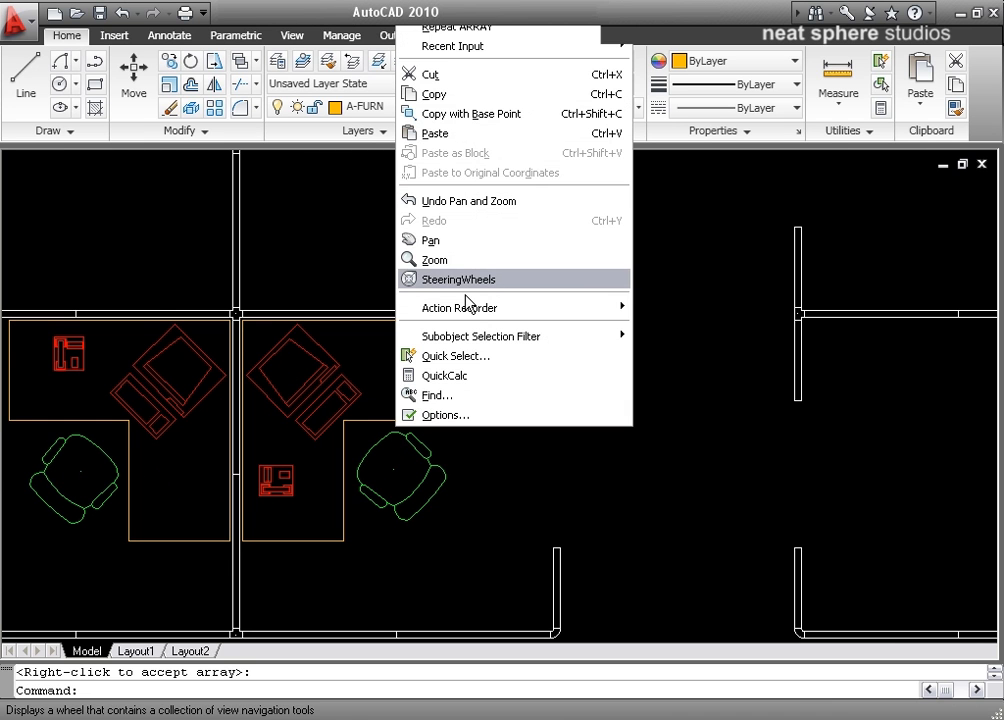
left_click(434, 260)
left_click_drag(545, 291, 545, 354)
middle_click_drag(545, 354, 497, 352)
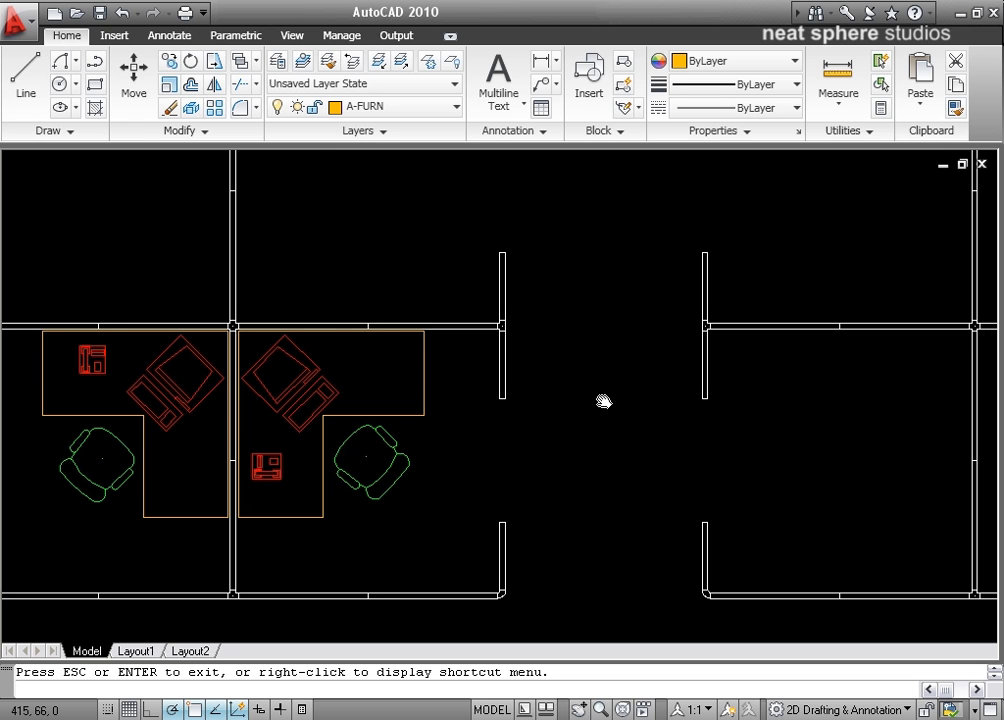
left_click_drag(603, 401, 685, 391)
middle_click_drag(685, 391, 690, 399)
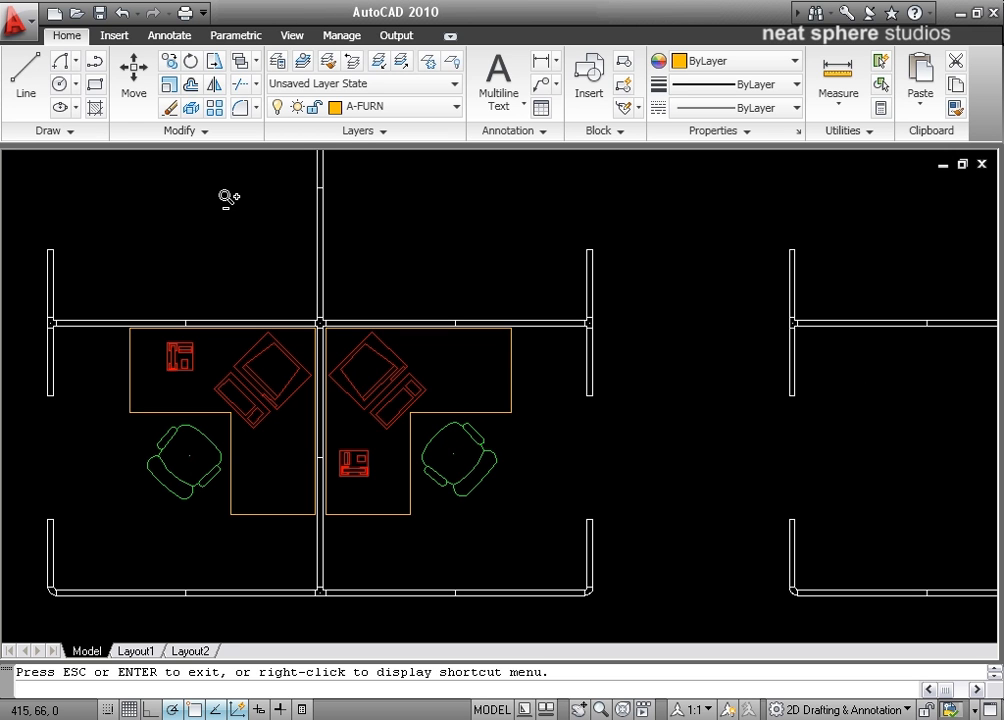
key("Escape")
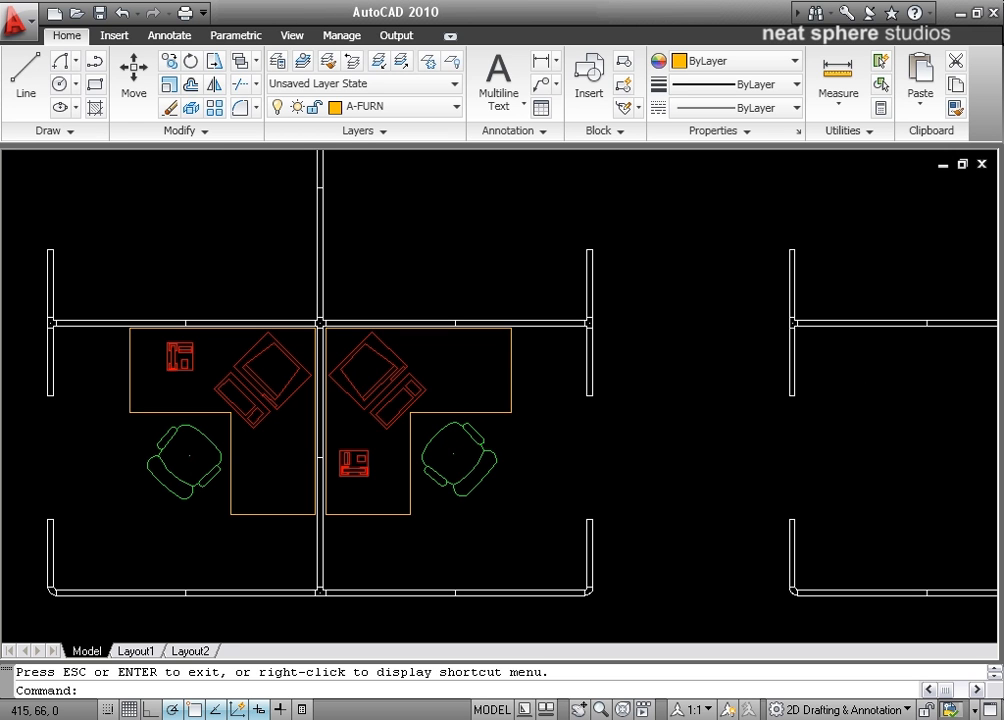
left_click(217, 108)
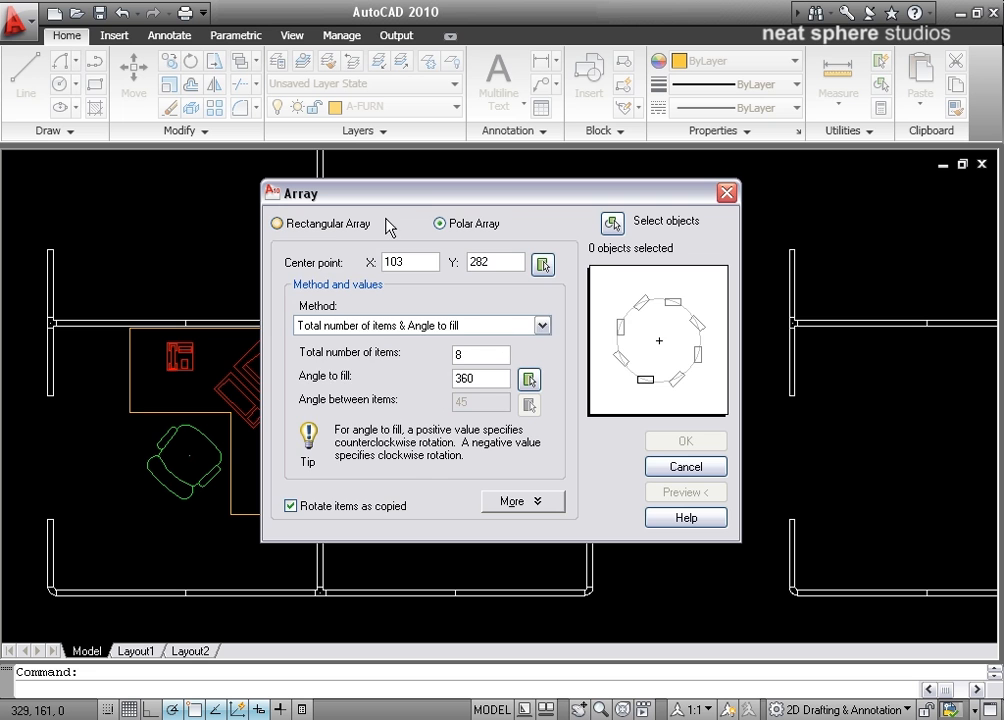
left_click(320, 224)
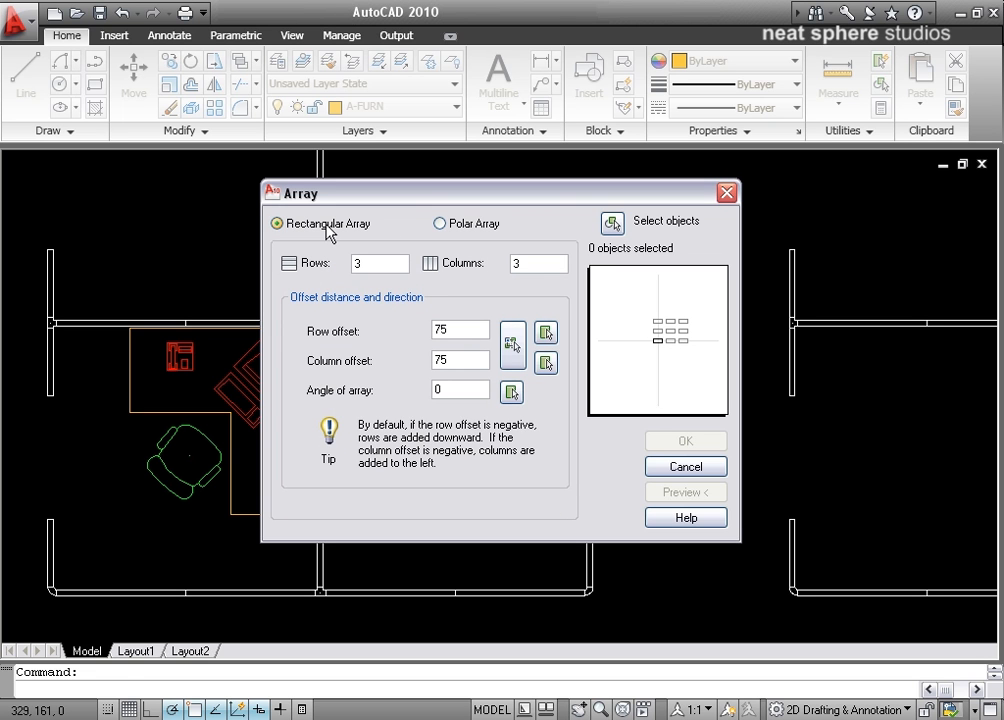
left_click(673, 469)
Step: Set up a rectangular array with 3 rows and 2 columns
mouse_move(724, 365)
middle_mouse_down()
mouse_move(646, 513)
mouse_move(525, 509)
middle_mouse_up()
scroll(646, 512, "down", 6)
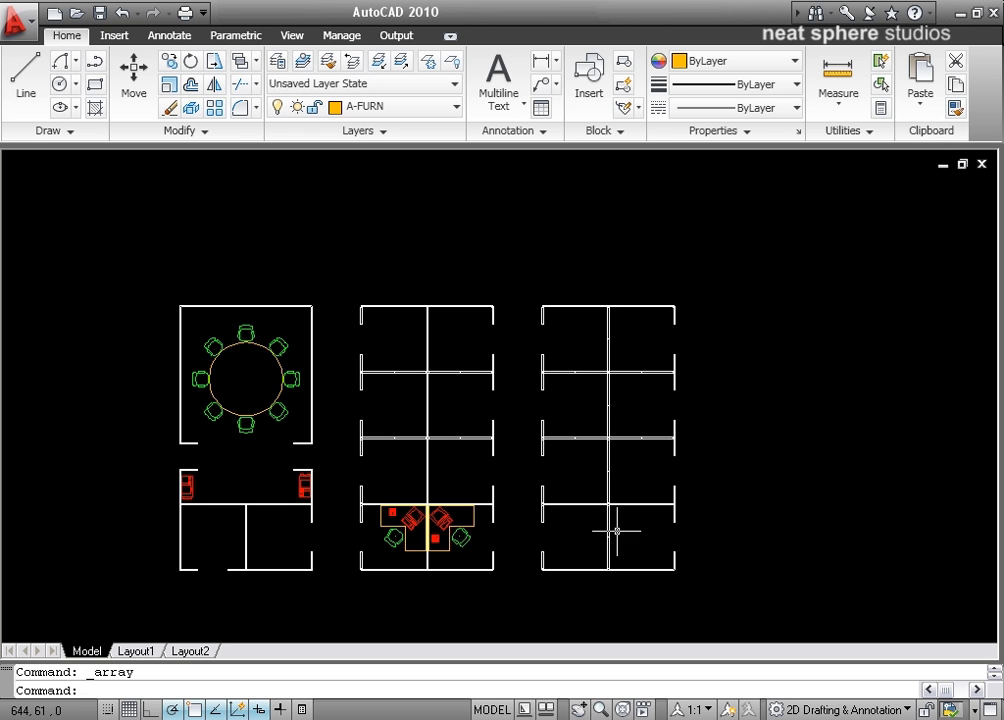
mouse_move(513, 484)
middle_mouse_down()
mouse_move(540, 394)
mouse_move(550, 410)
mouse_move(616, 314)
middle_mouse_up()
scroll(541, 394, "up", 2)
scroll(541, 394, "up", 4)
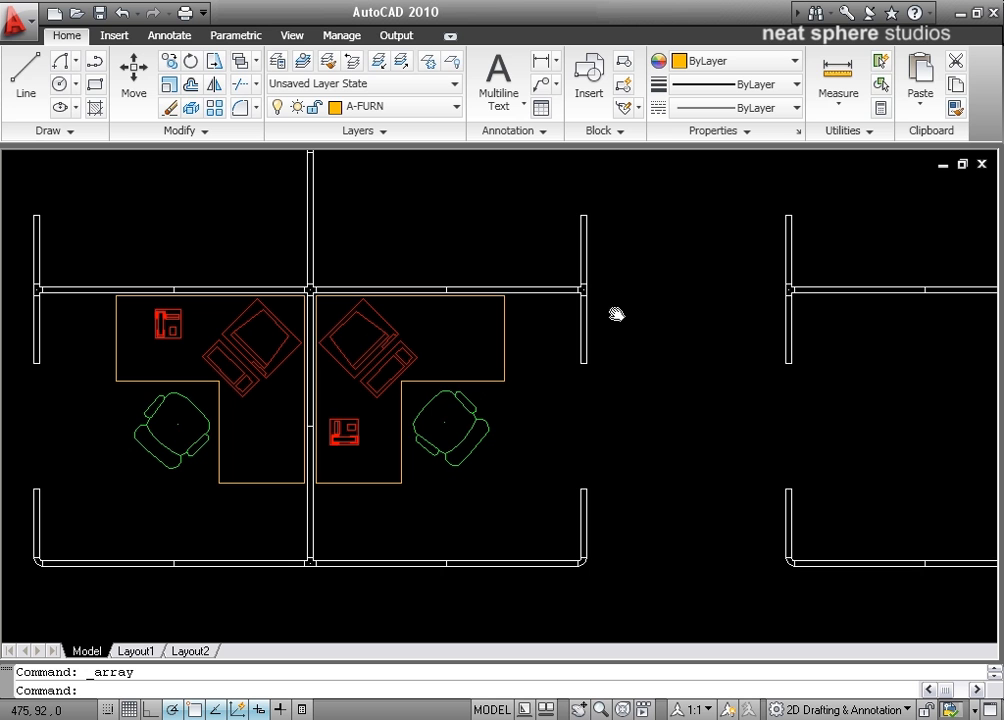
left_click(212, 109)
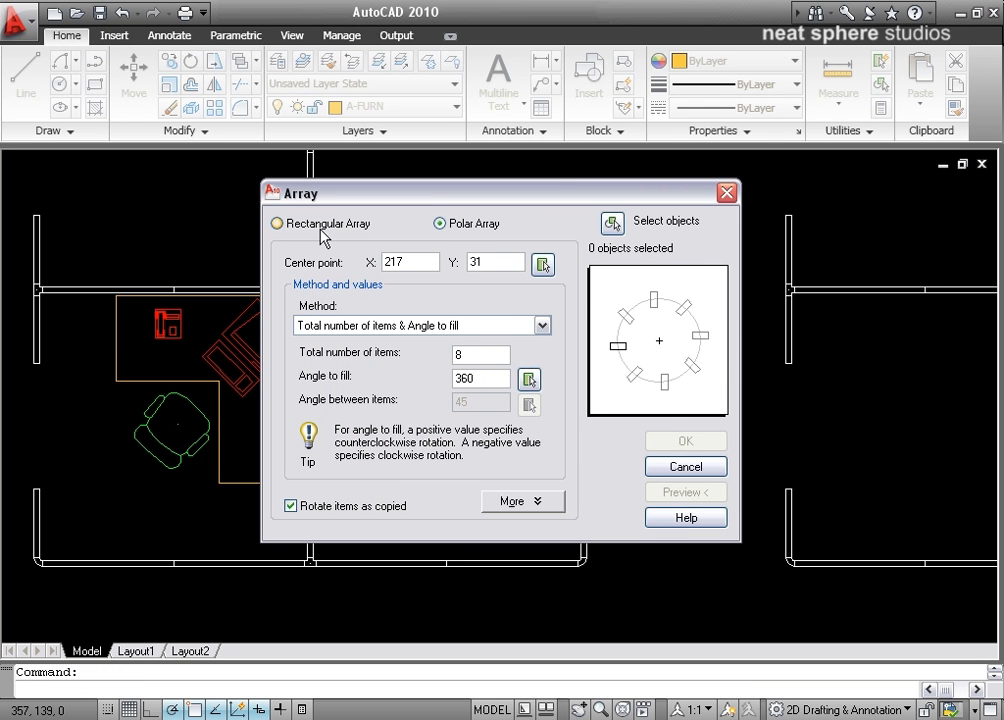
left_click(318, 228)
left_click(513, 264)
type("2")
double_click(366, 264)
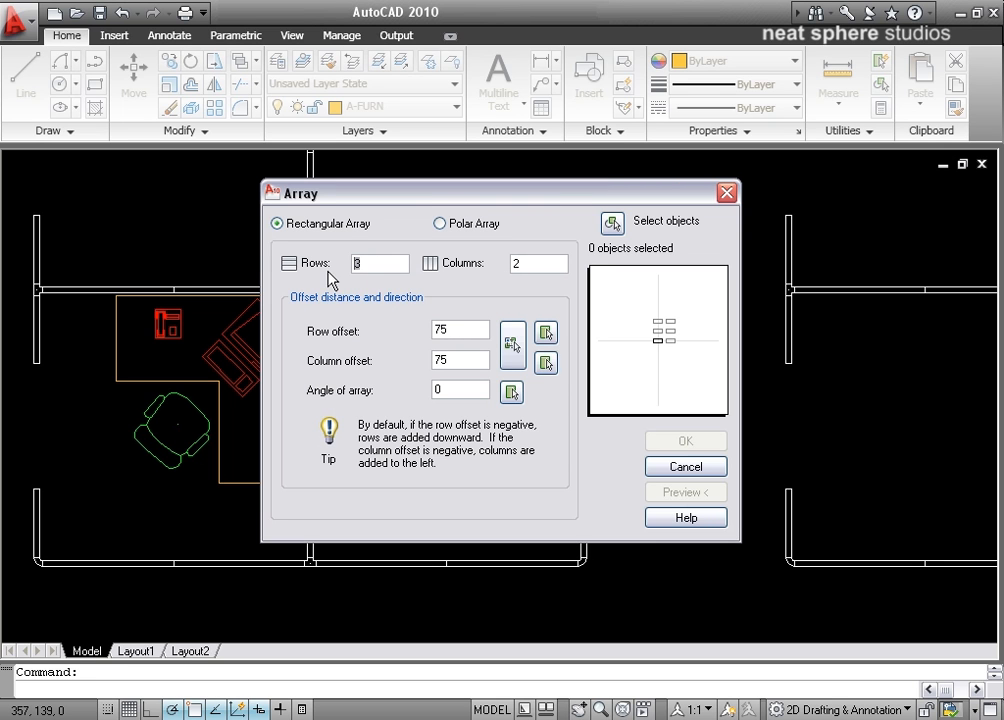
left_click(461, 333)
Step: Select both mirrored workstations, with their desks, computers, phones and chairs, as the objects of the rectangular array
left_click(613, 224)
left_click(306, 304)
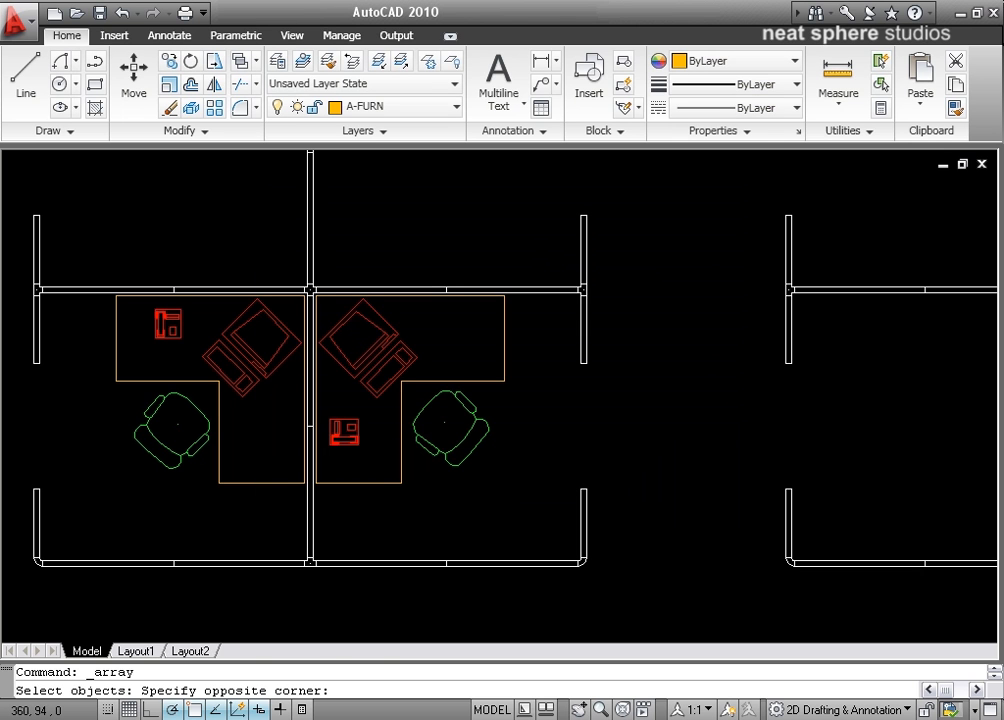
left_click(84, 505)
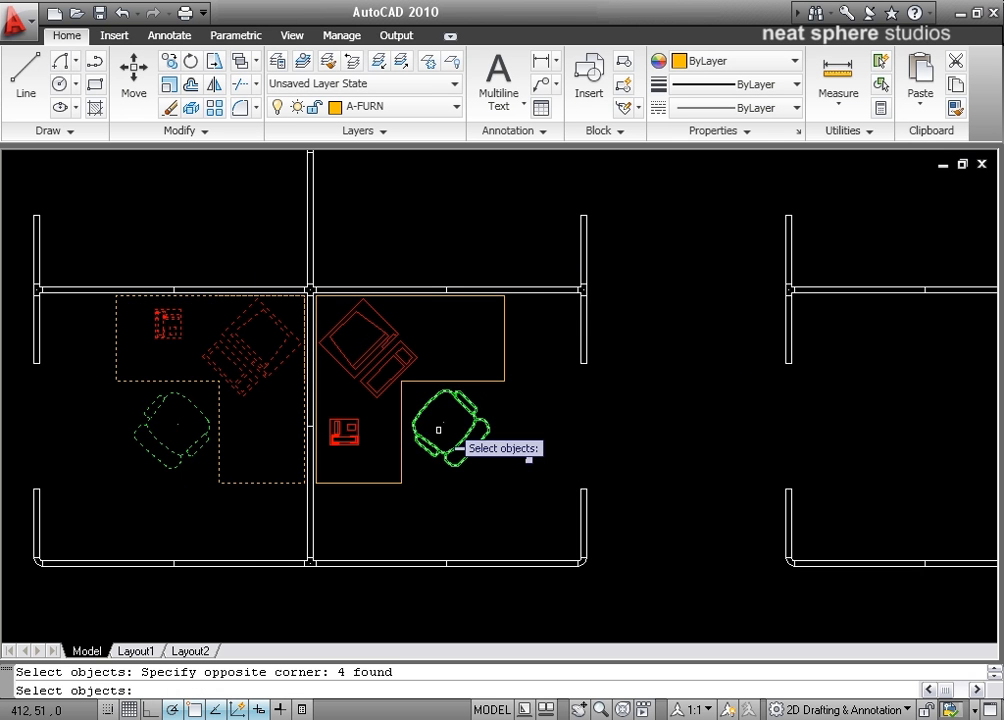
left_click(533, 305)
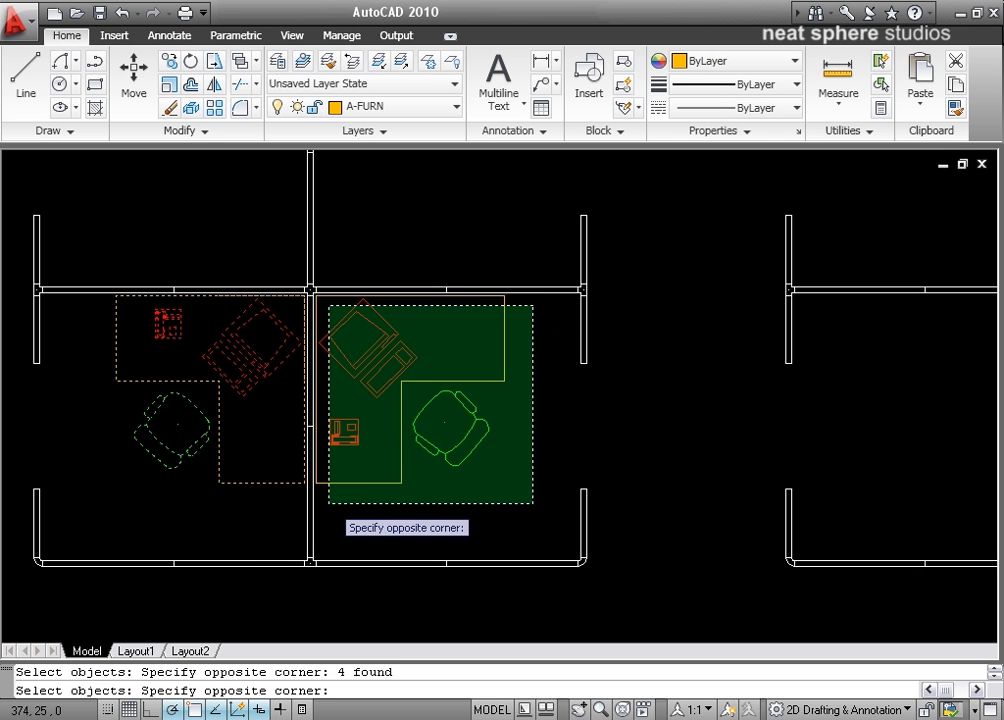
left_click(329, 502)
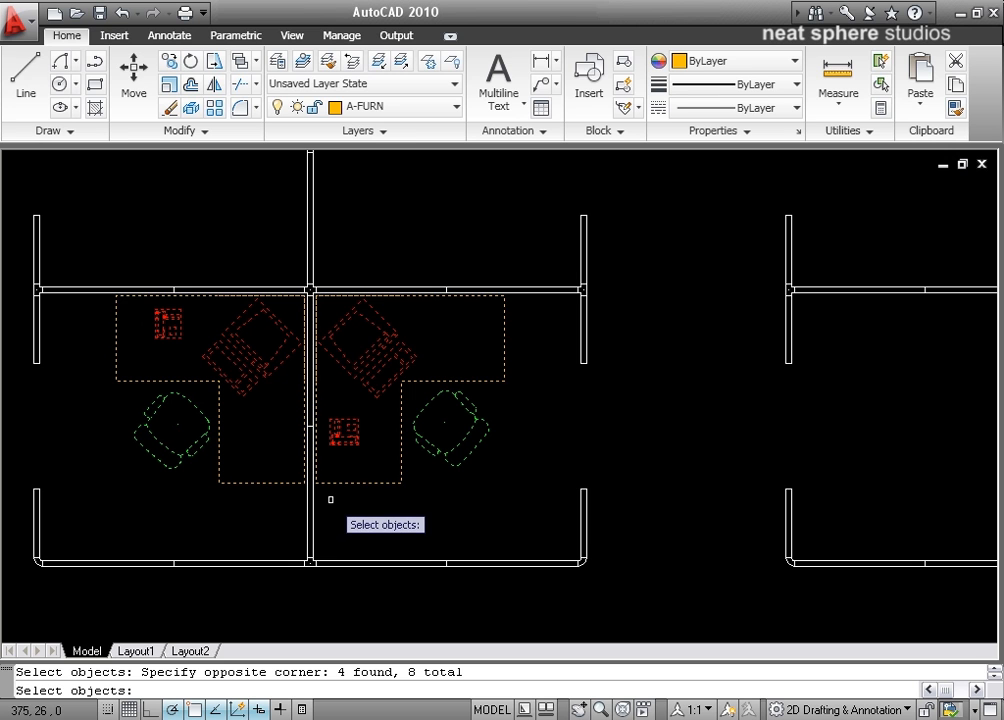
key("Return")
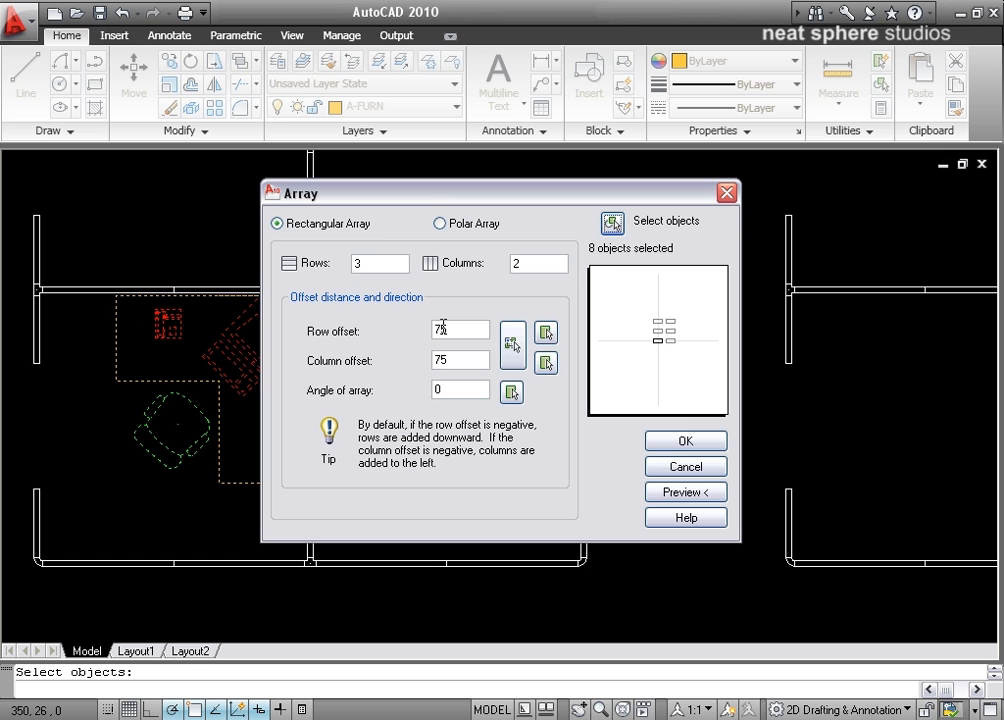
Step: Set the column offset to 264 by picking matching partition endpoints on the middle and right-hand cubicle blocks
left_click(546, 364)
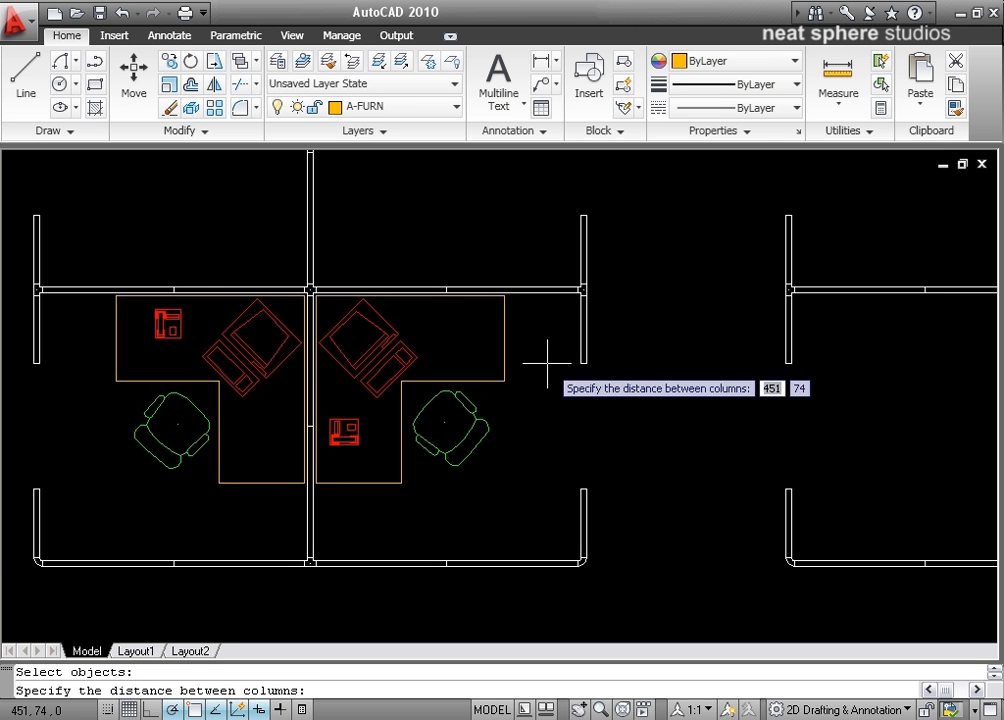
left_click(39, 363)
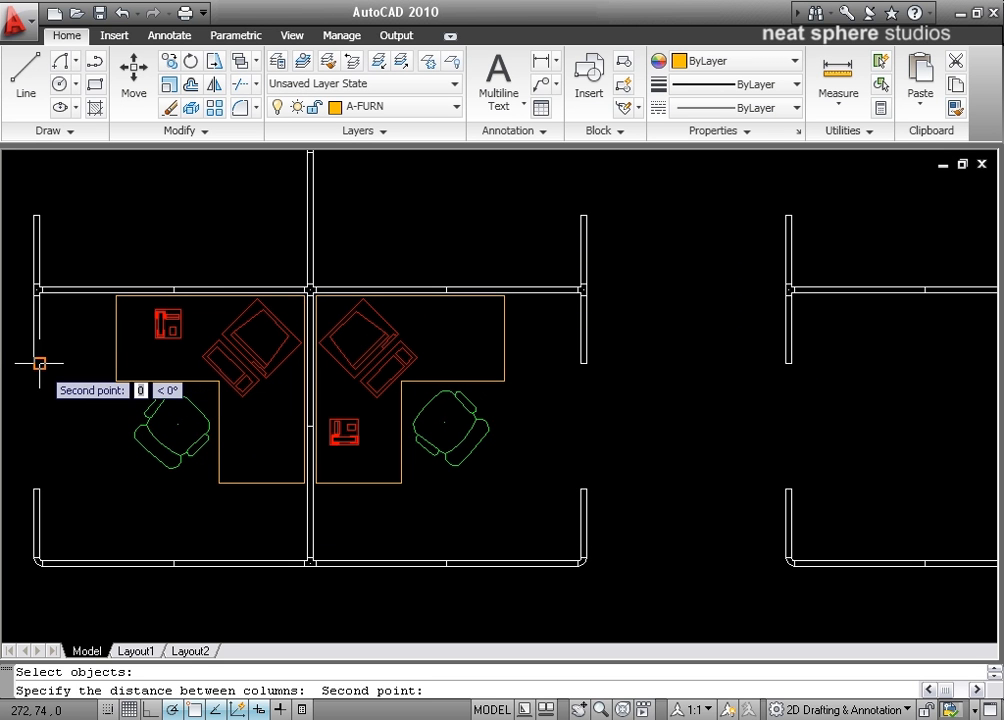
left_click(789, 361)
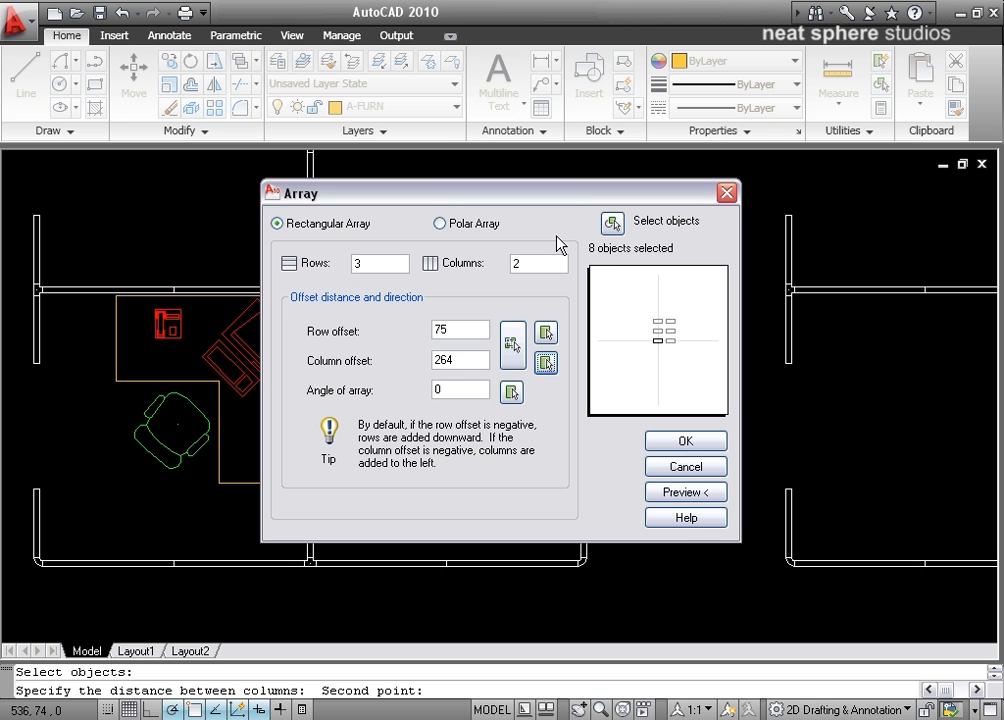
Step: Set the row offset to 96 by picking matching partition endpoints on two vertically adjacent cubicles of the middle block
left_click(545, 334)
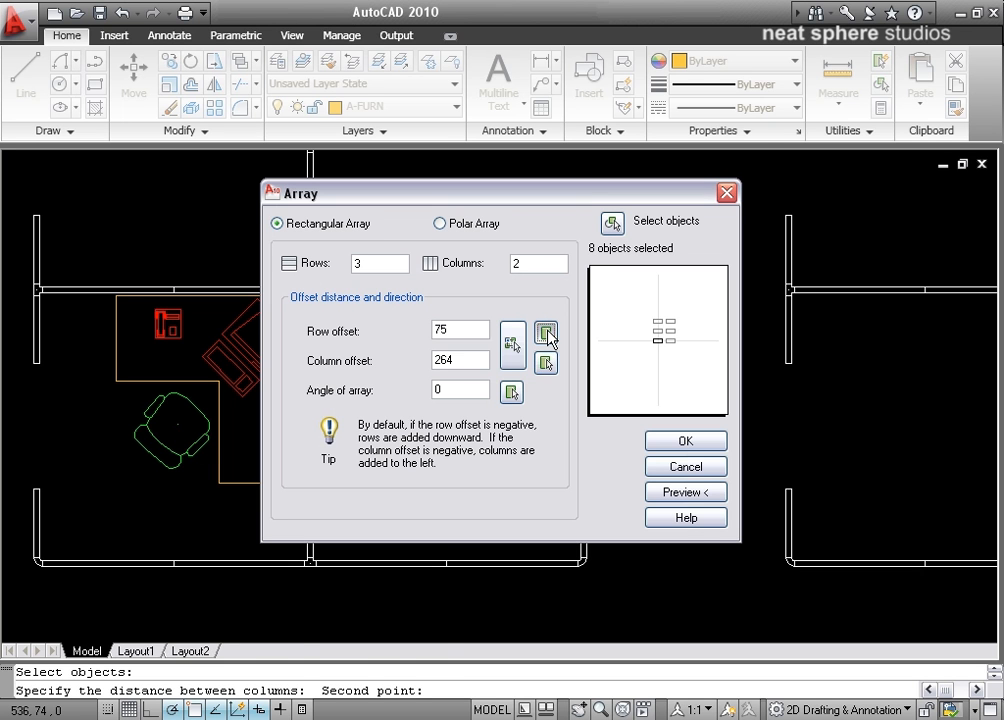
mouse_move(621, 299)
middle_mouse_down()
mouse_move(611, 478)
mouse_move(760, 470)
middle_mouse_up()
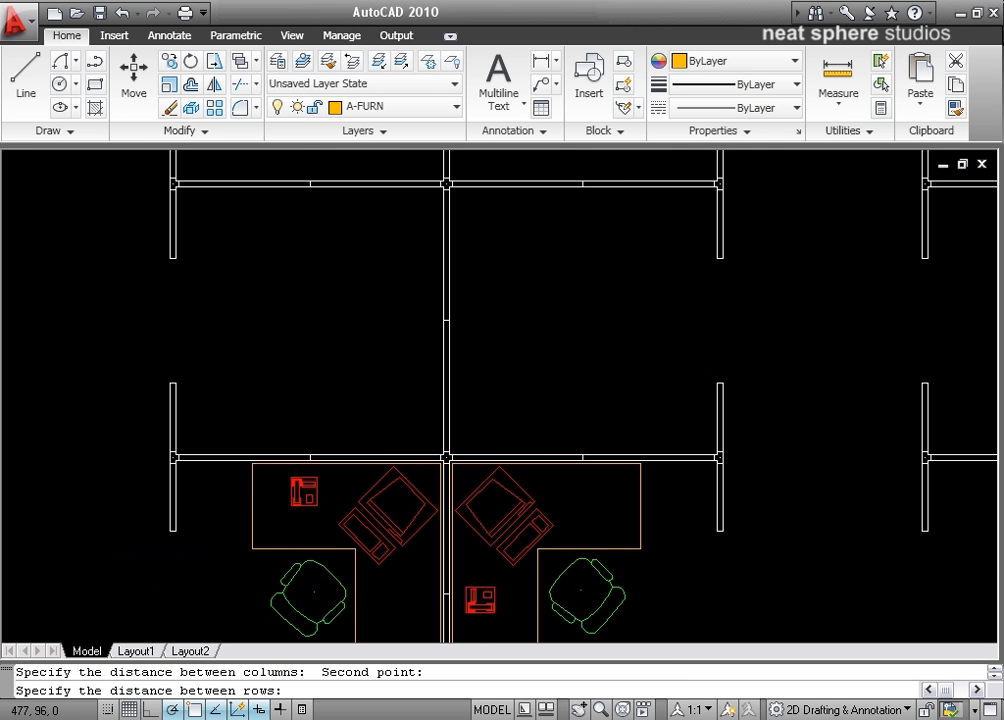
left_click(174, 531)
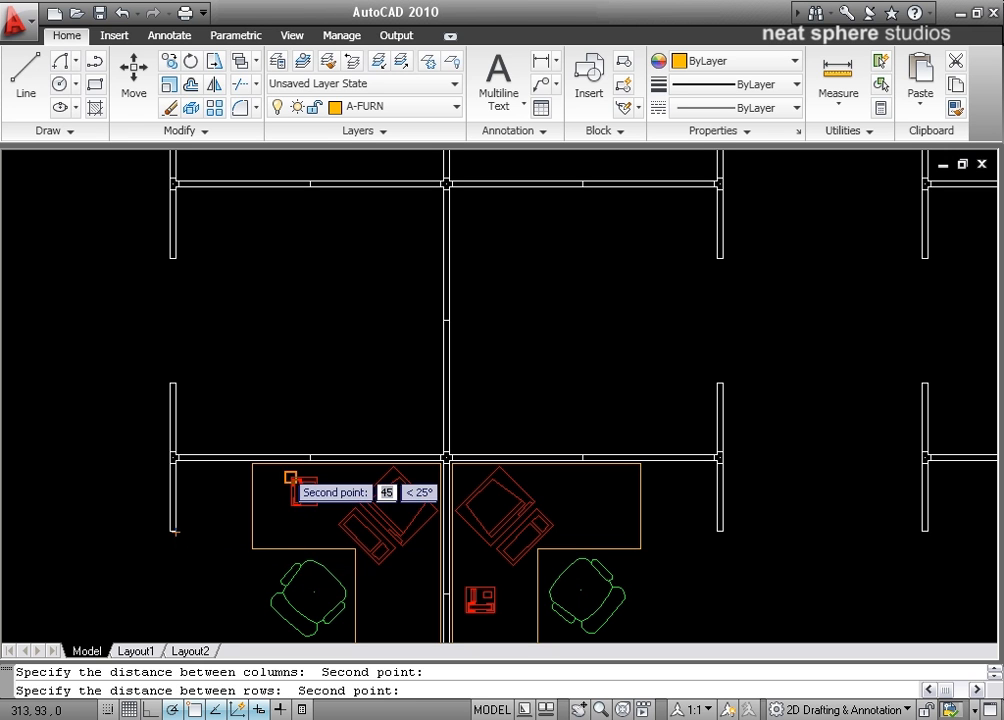
left_click(174, 258)
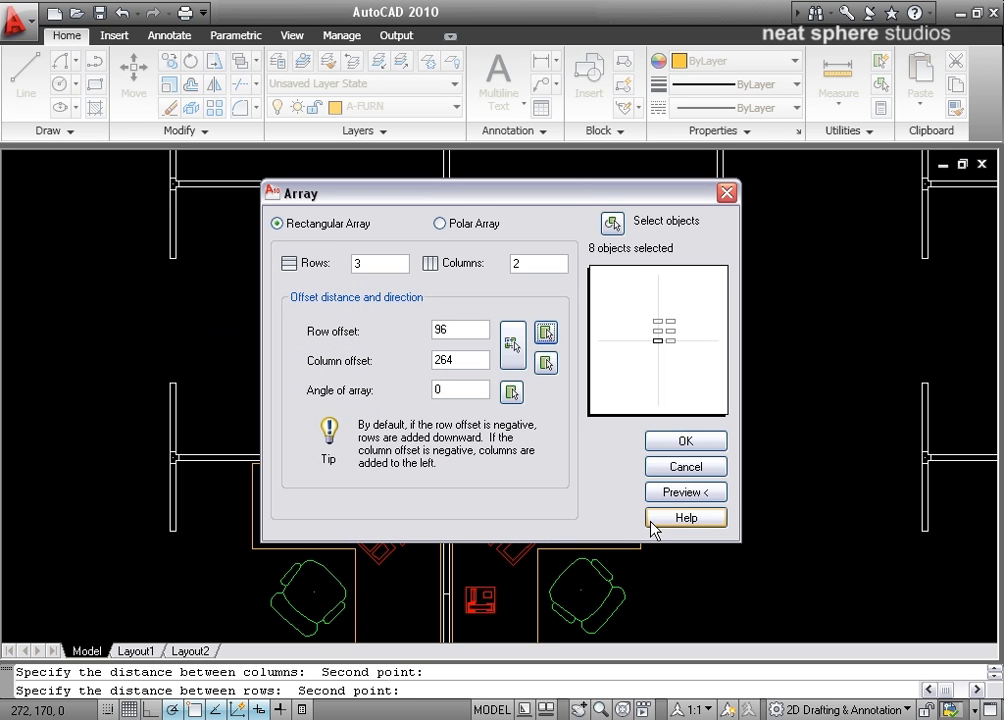
Step: Preview the workstation array across both cubicle blocks, check which cubicles it fills, and return to the array settings
left_click(699, 501)
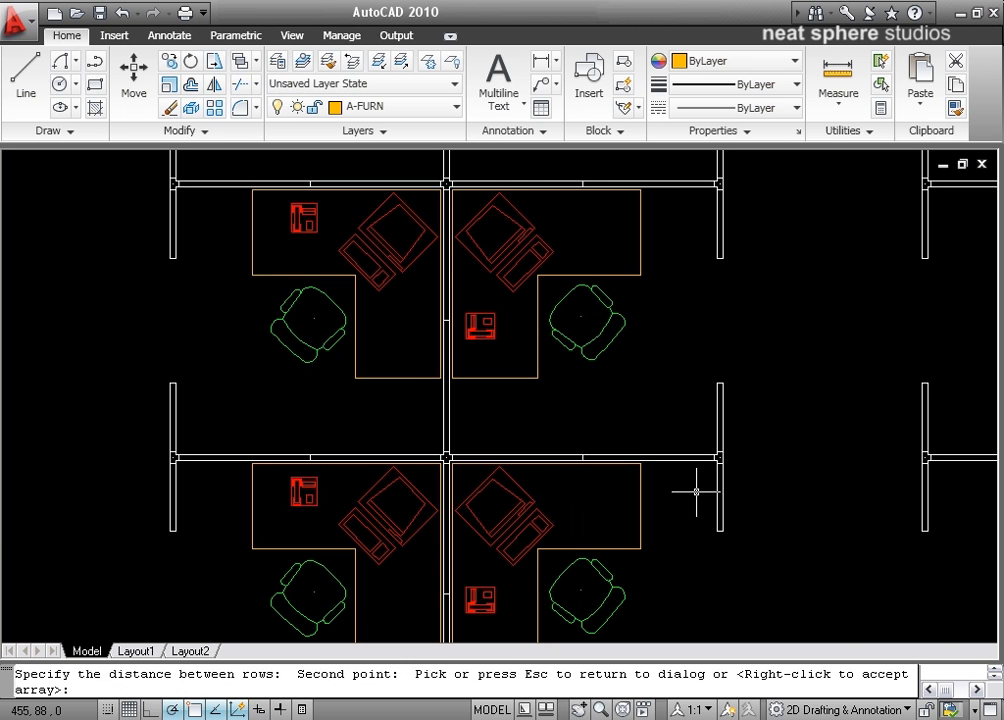
middle_click_drag(805, 230, 550, 583)
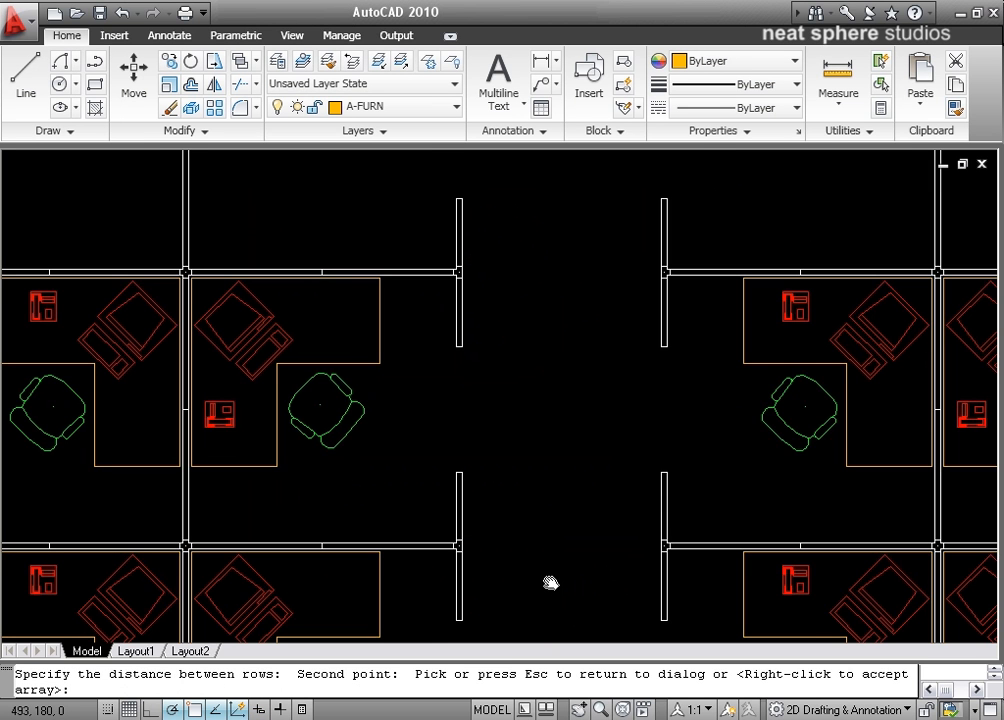
middle_click_drag(661, 370, 428, 394)
scroll(427, 393, "down", 2)
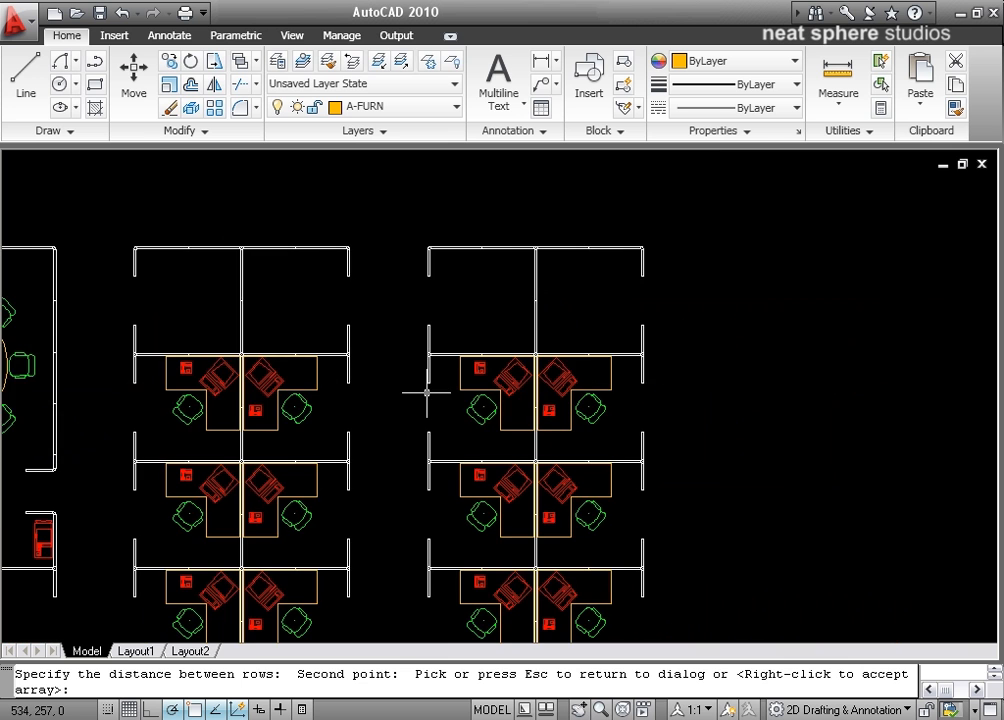
mouse_move(387, 467)
middle_mouse_down()
mouse_move(504, 329)
mouse_move(545, 415)
middle_mouse_up()
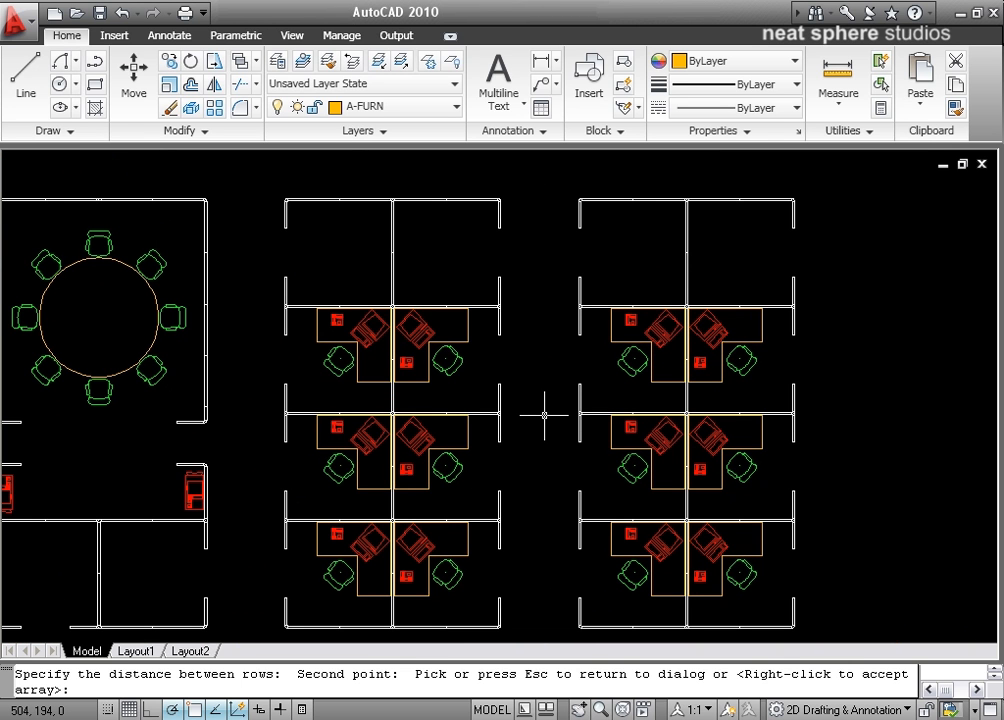
key("Escape")
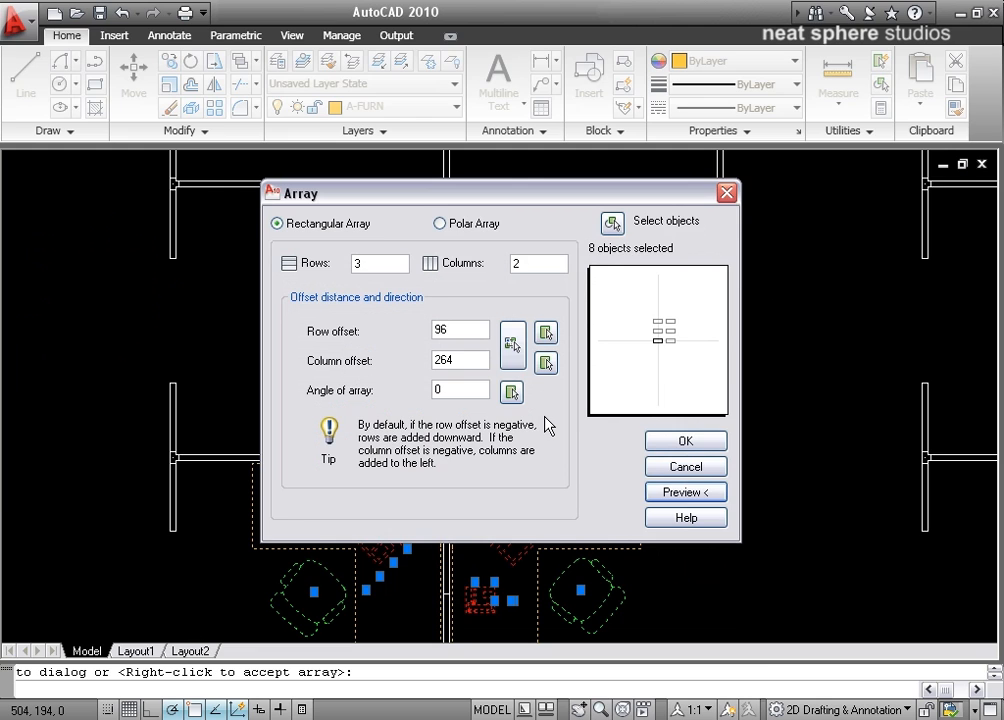
Step: Set the rectangular array's number of rows to 4
double_click(360, 263)
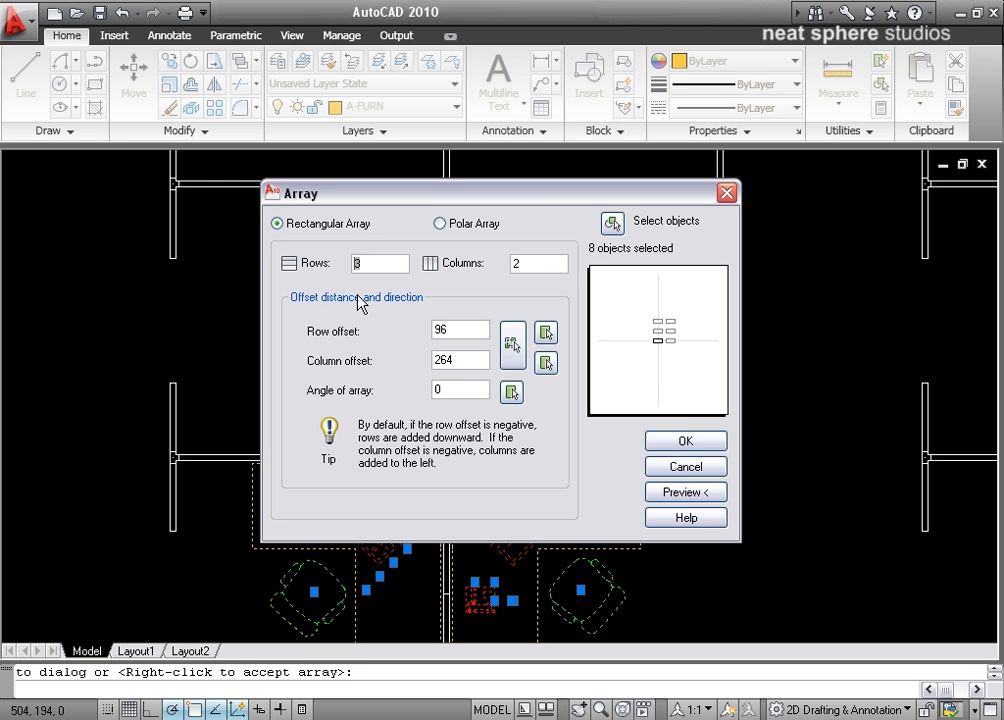
type("4")
left_click(520, 262)
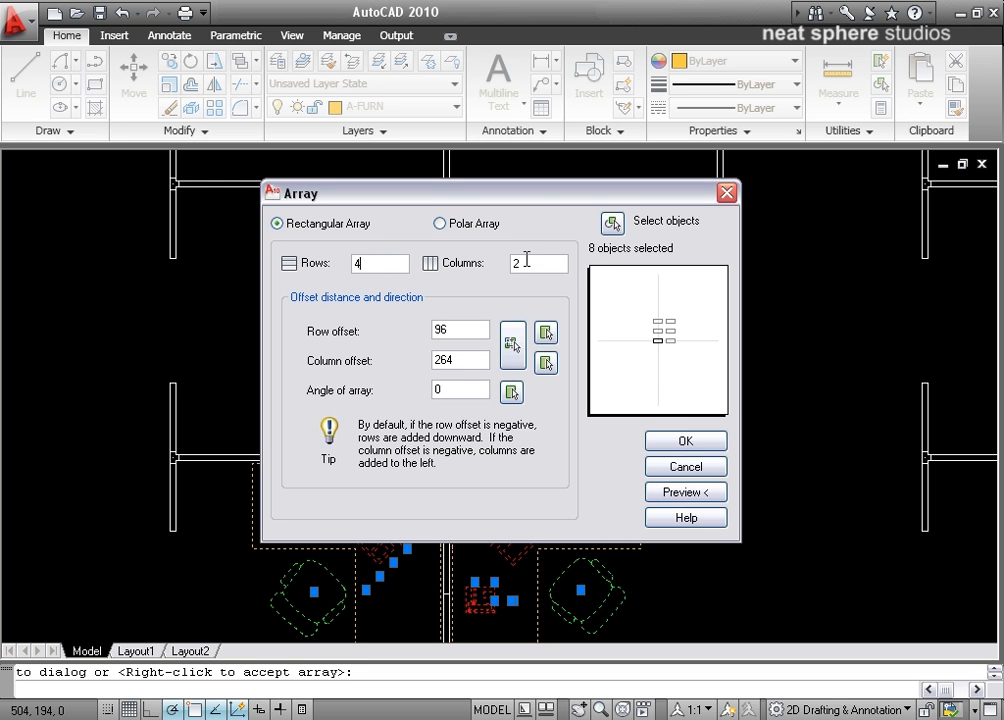
Step: Preview the four-row workstation array across both cubicle blocks and accept it
left_click(659, 490)
middle_click_drag(659, 312, 518, 536)
scroll(518, 536, "down", 2)
middle_click_drag(584, 531, 442, 427)
scroll(197, 461, "down", 3)
scroll(197, 461, "up", 1)
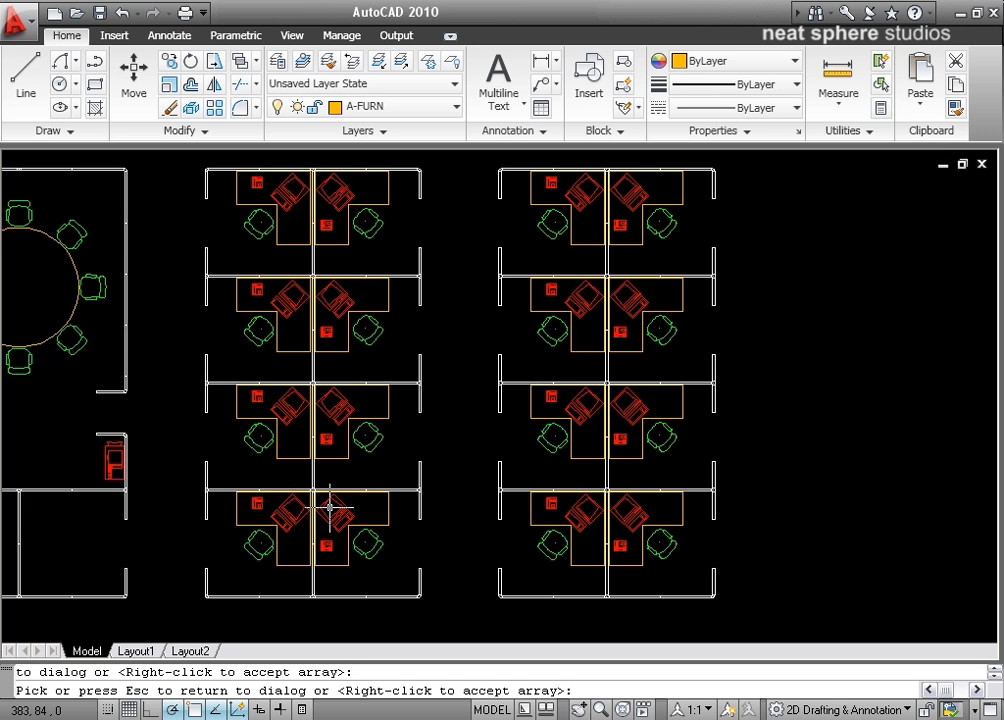
middle_click_drag(261, 497, 287, 504)
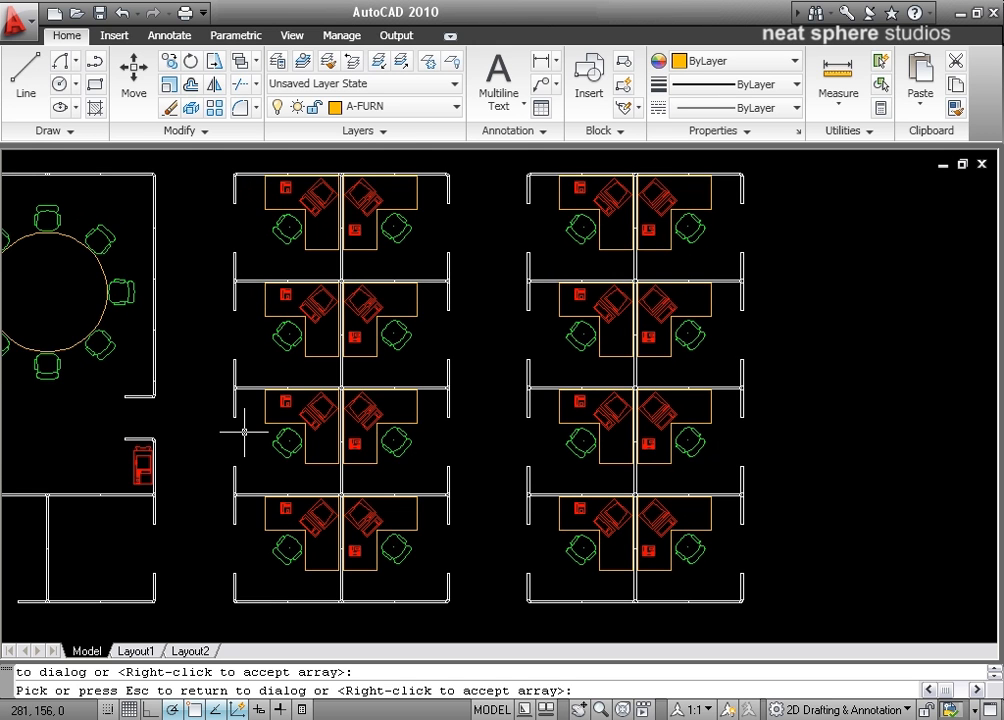
right_click(424, 450)
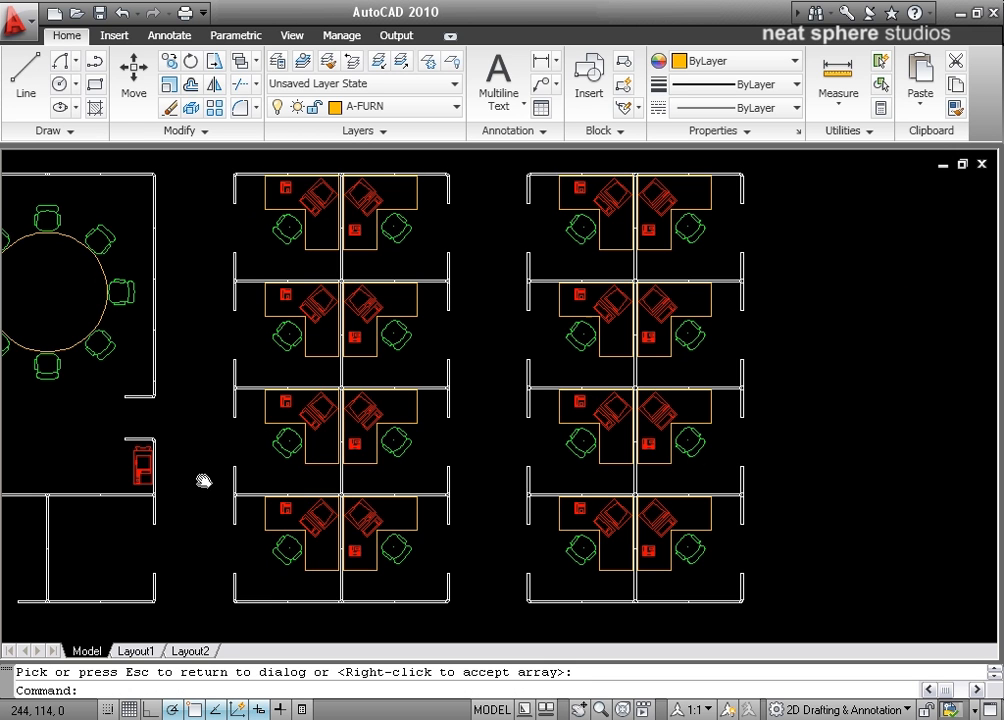
middle_click_drag(203, 481, 403, 491)
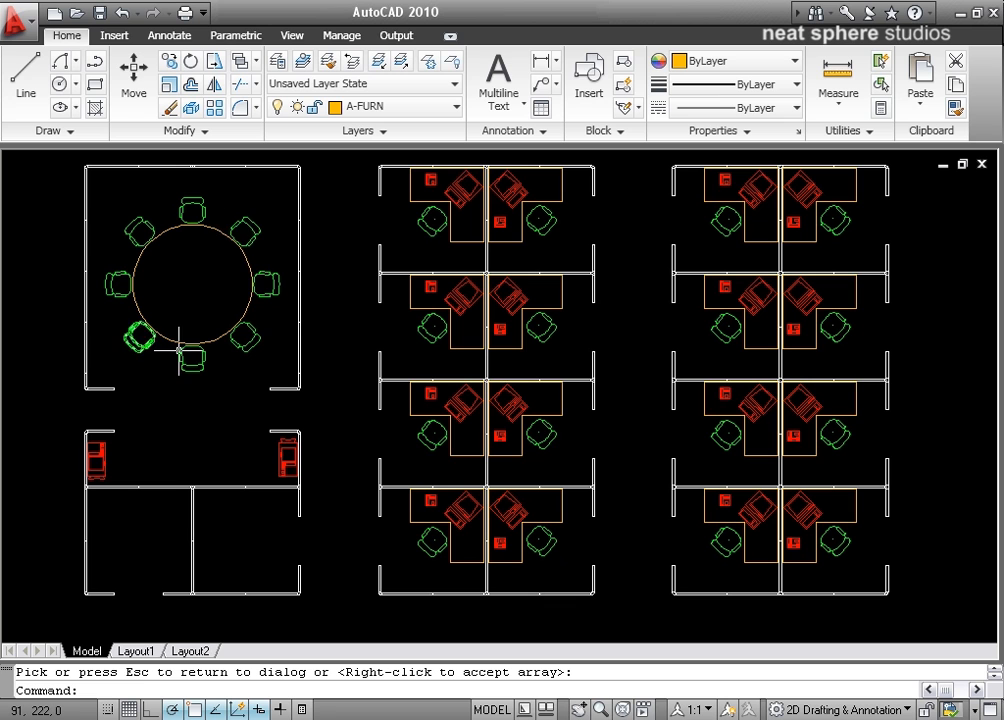